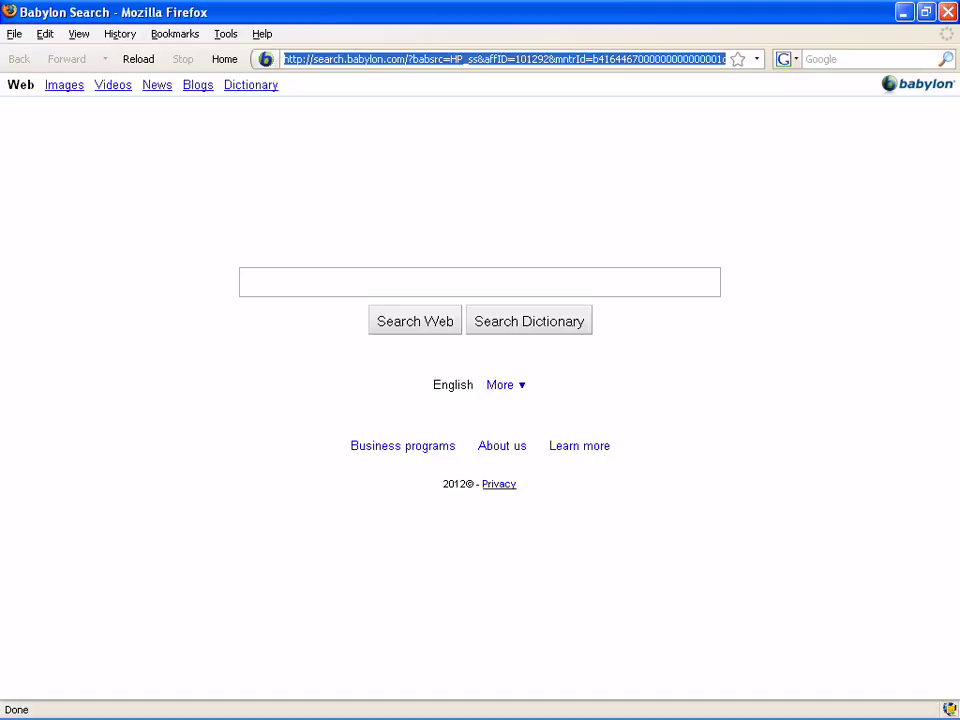
# Load the mall2u.biz home page from the Firefox address bar suggestion.
pyautogui.write('mall')
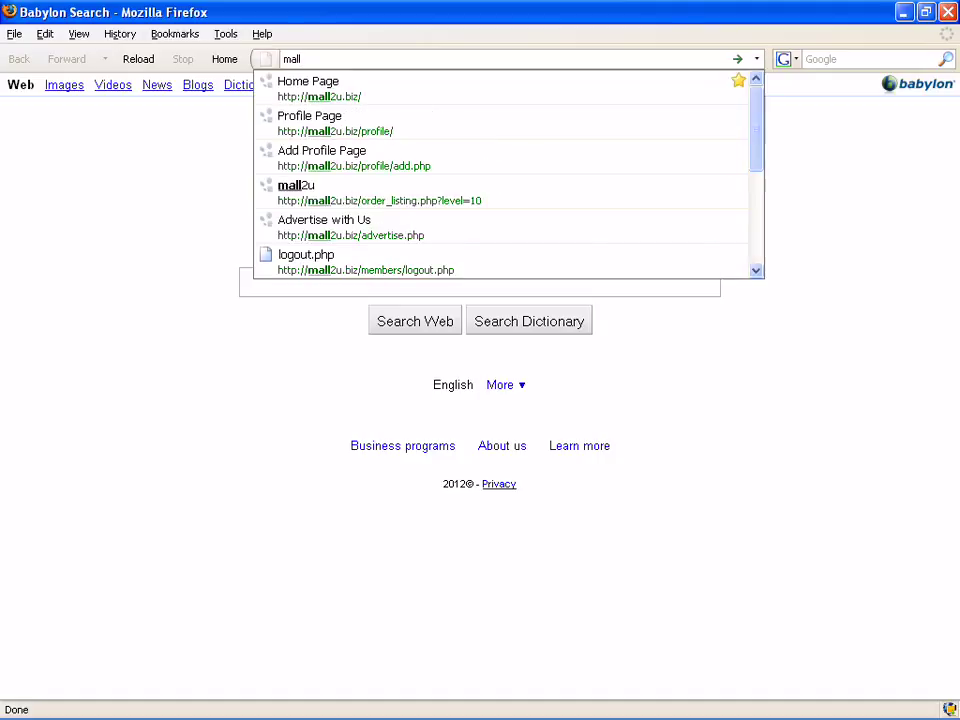
pyautogui.press('Return')
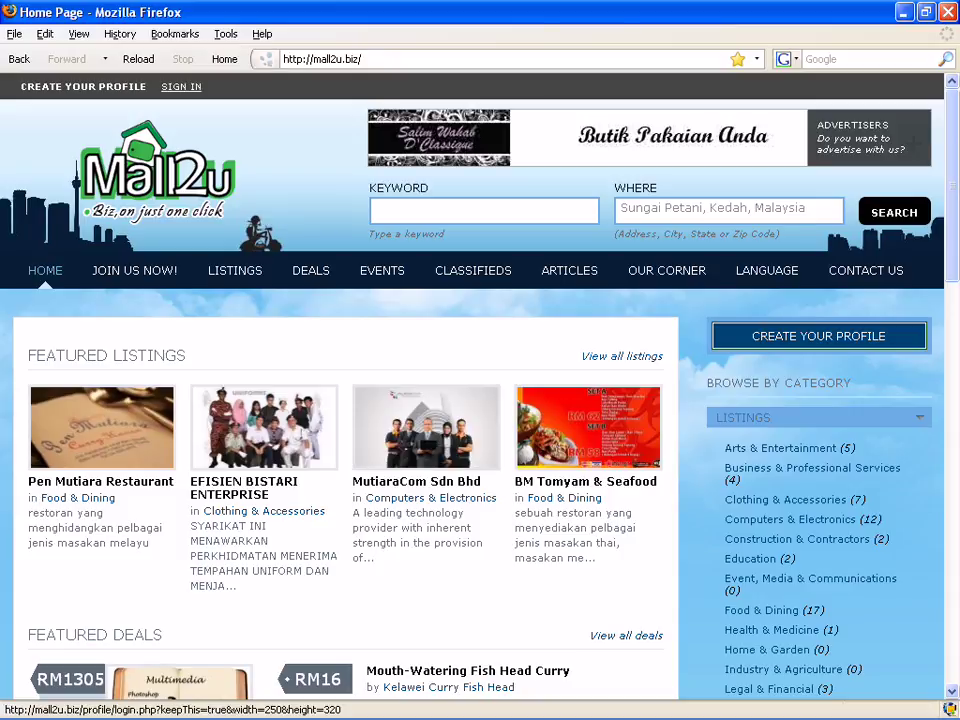
# Sign in to Mall2u with the saved account e-mail and the account password.
pyautogui.click(181, 86)
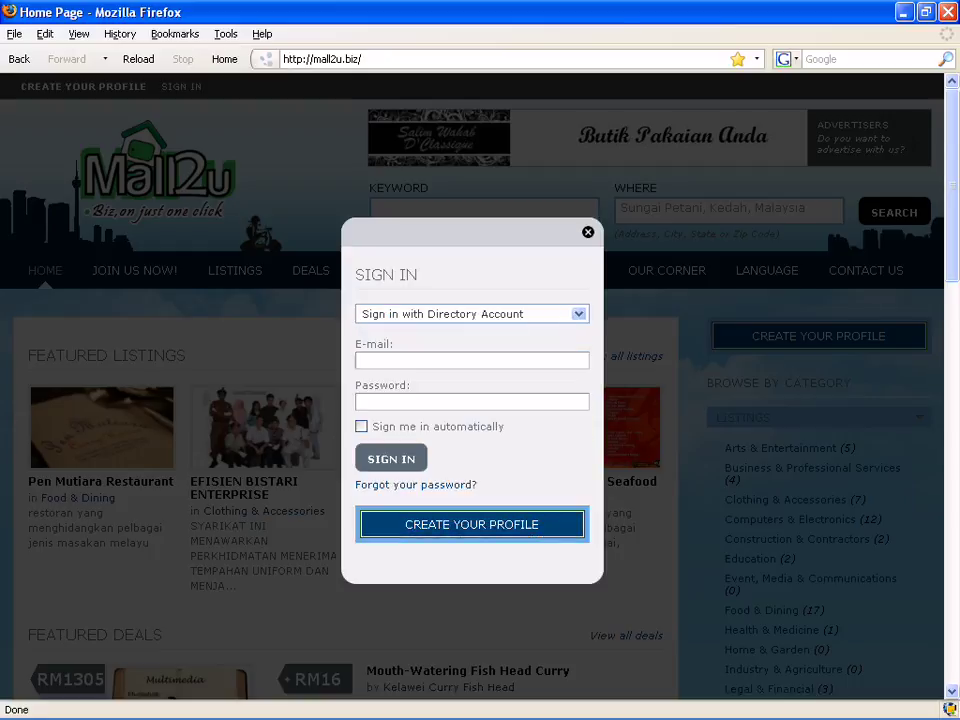
pyautogui.click(420, 360)
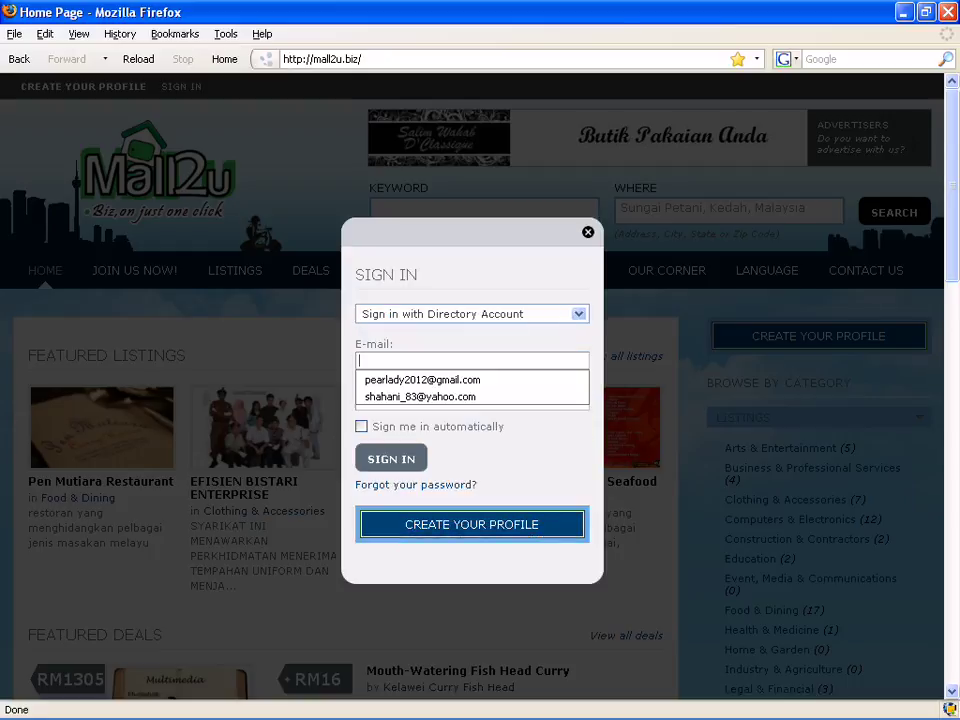
pyautogui.write('pear')
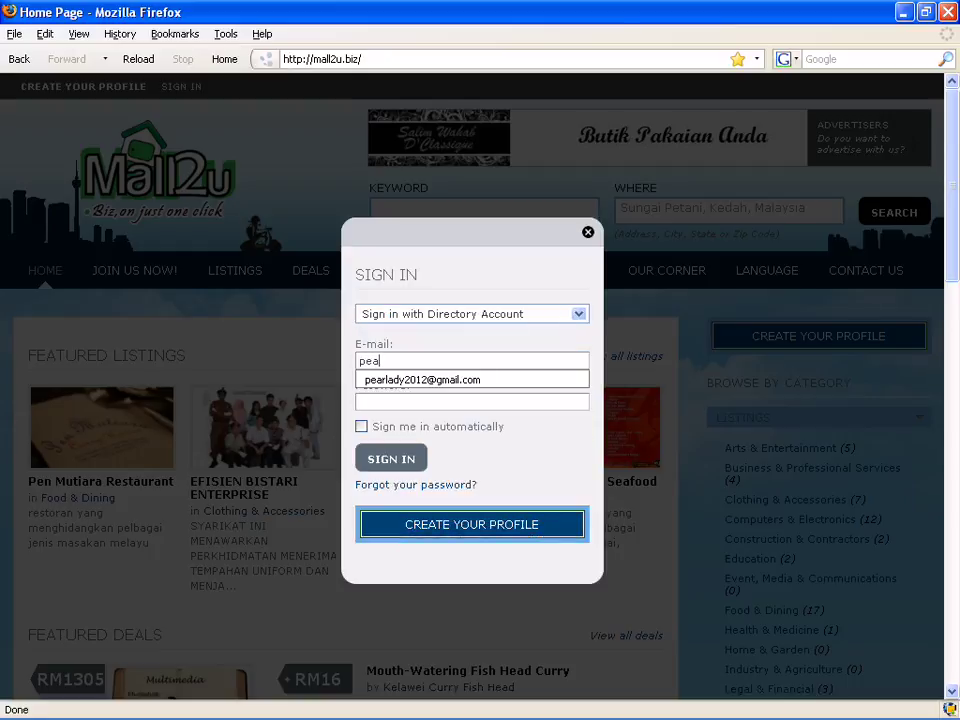
pyautogui.press('Down')
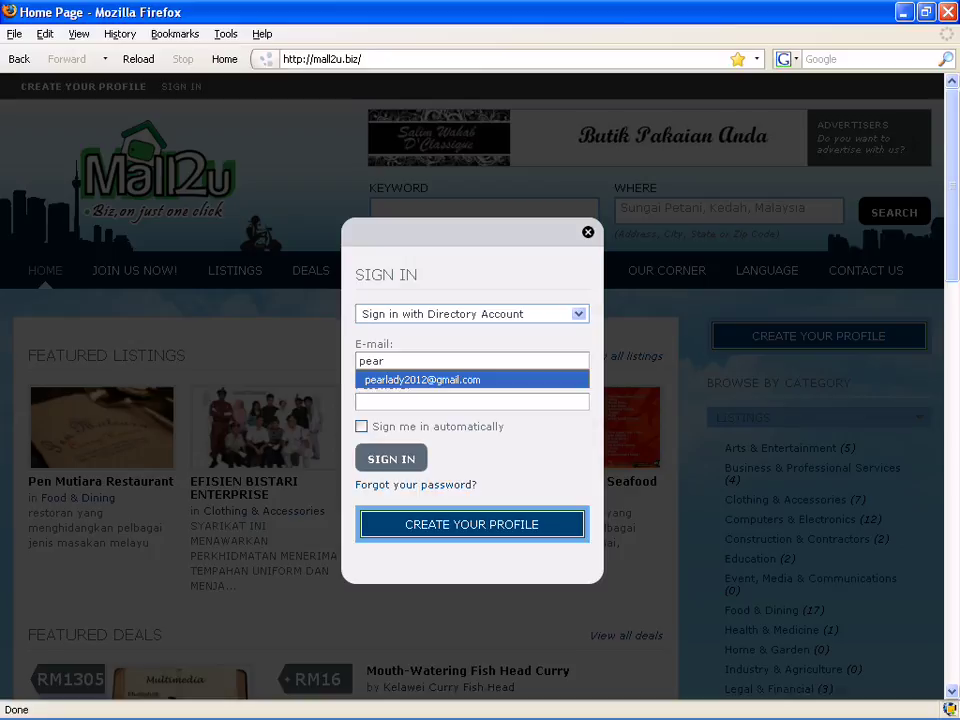
pyautogui.press('Return')
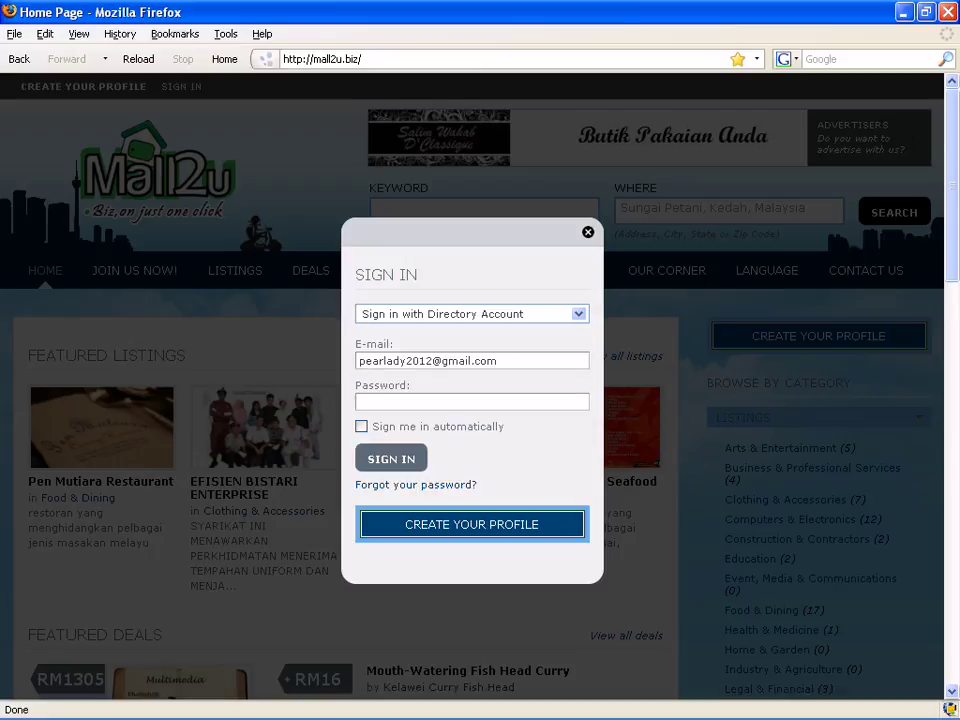
pyautogui.press('Tab')
pyautogui.write('••••••••')
pyautogui.press('Return')
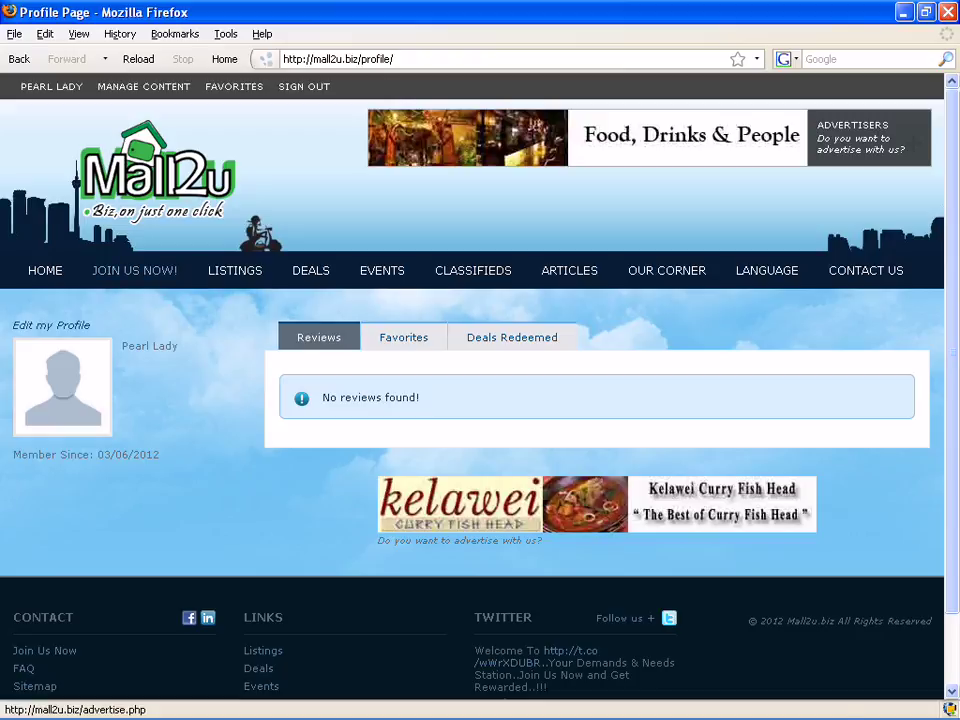
# From the Join Us page, sign up for the free RMFREE business listing.
pyautogui.click(134, 270)
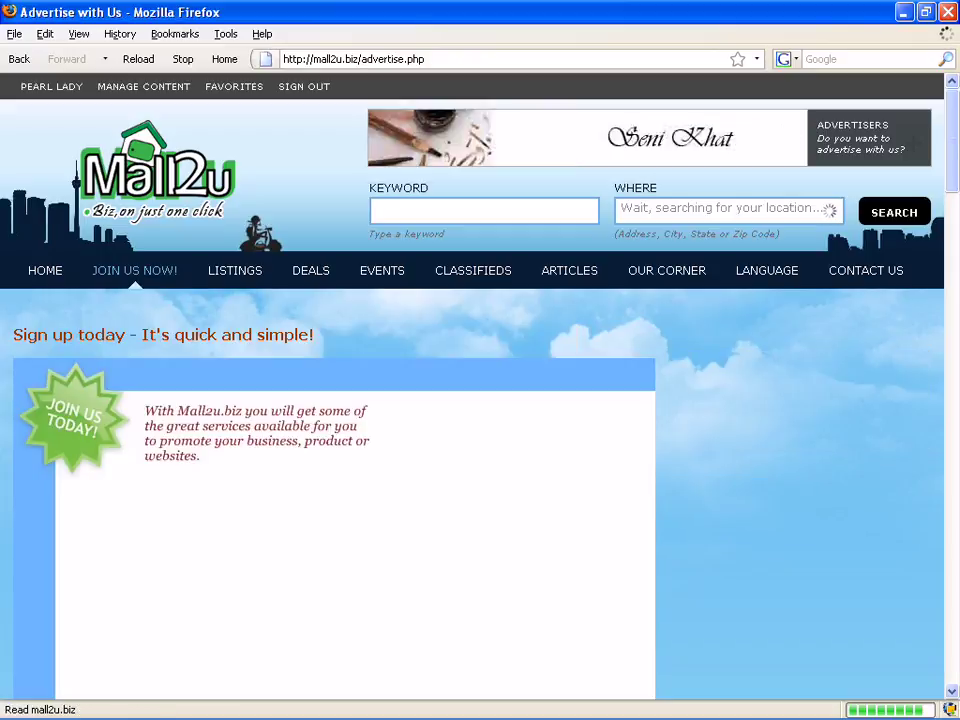
pyautogui.scroll(-5, 480, 400)
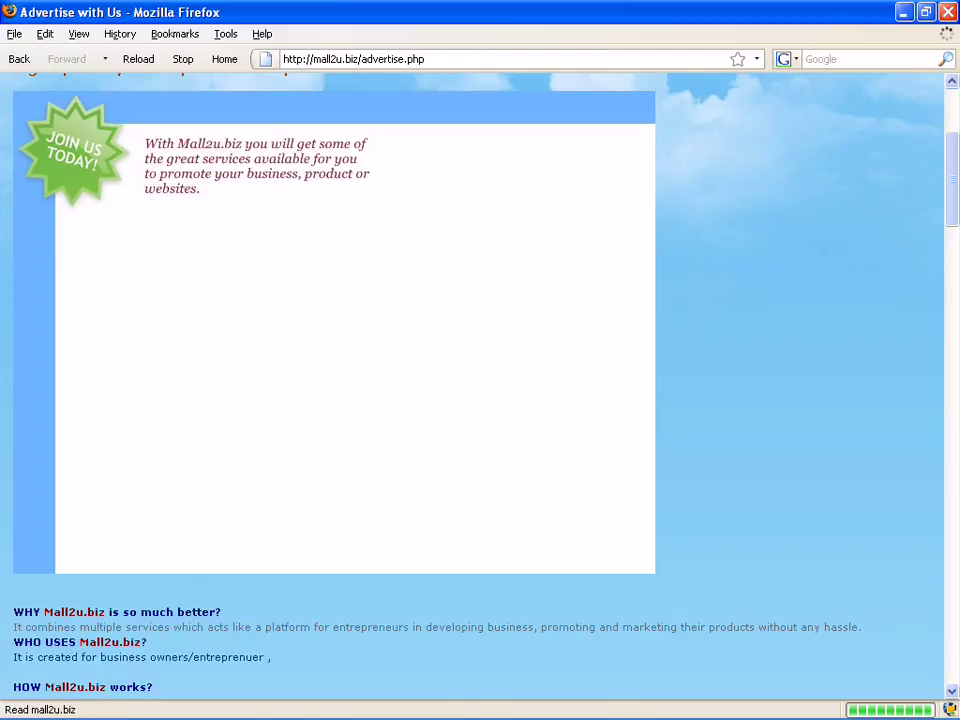
pyautogui.scroll(-9, 480, 400)
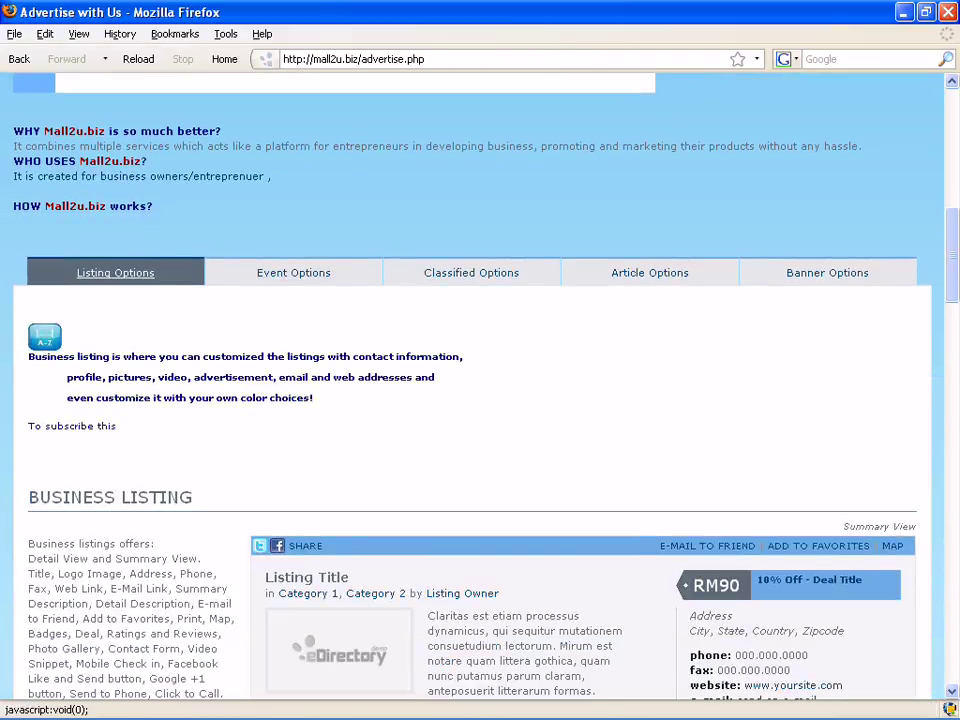
pyautogui.scroll(-5, 103, 493)
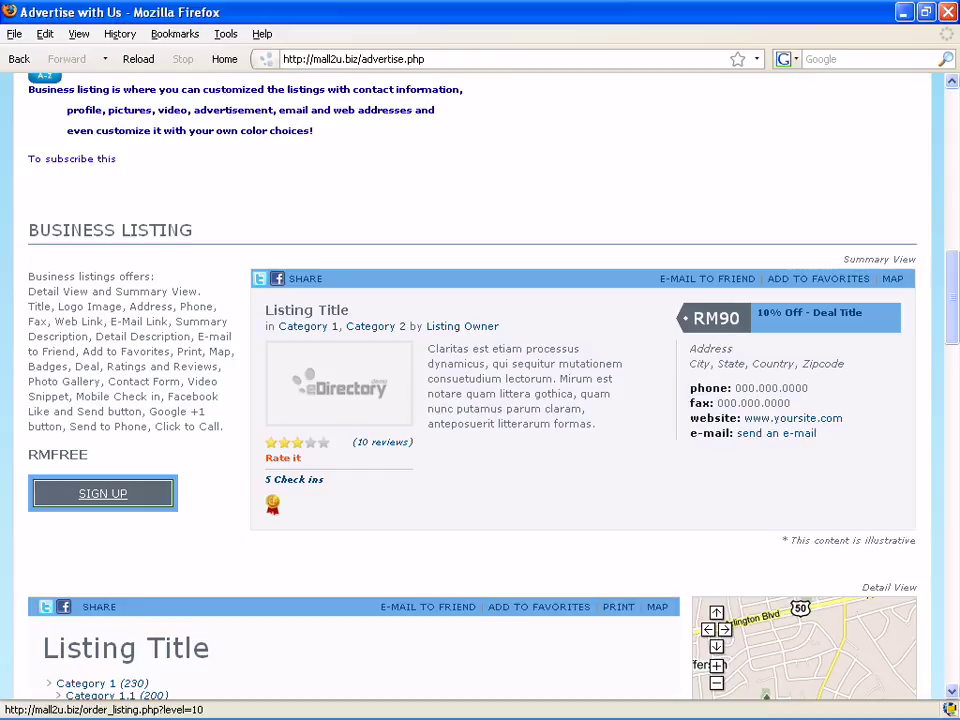
pyautogui.click(103, 493)
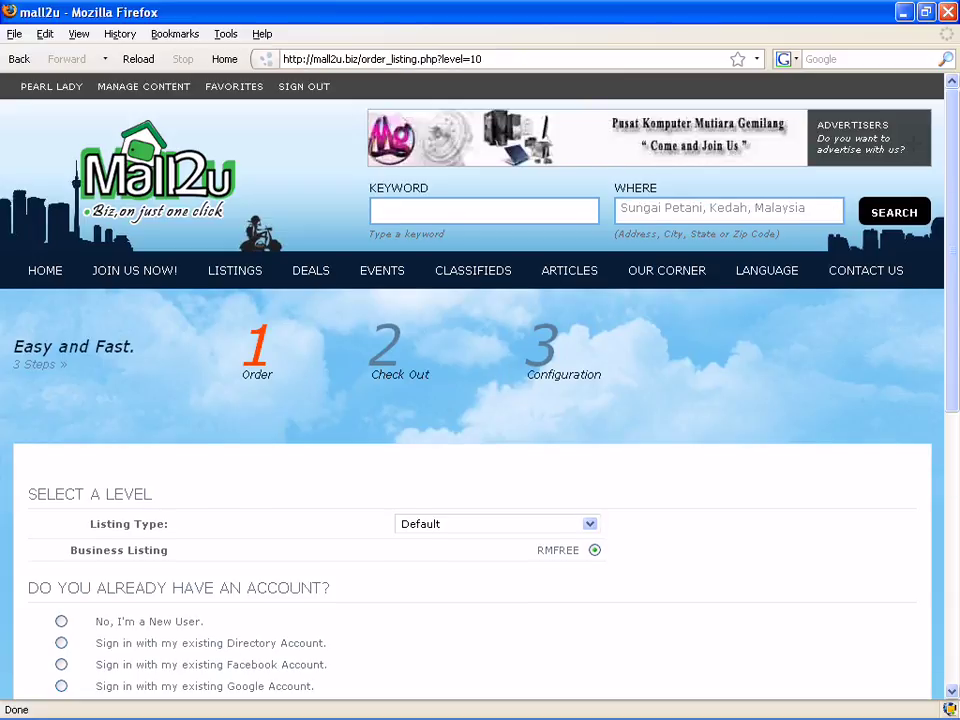
# Continue with the signed-in account and submit the Default business listing level.
pyautogui.scroll(-5, 480, 400)
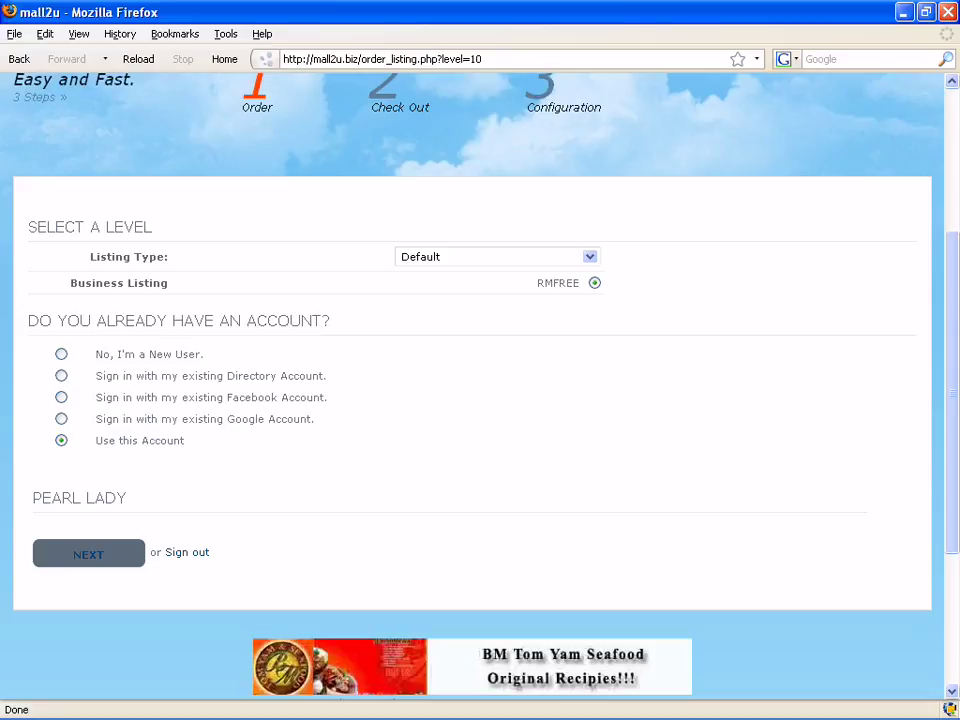
pyautogui.click(88, 554)
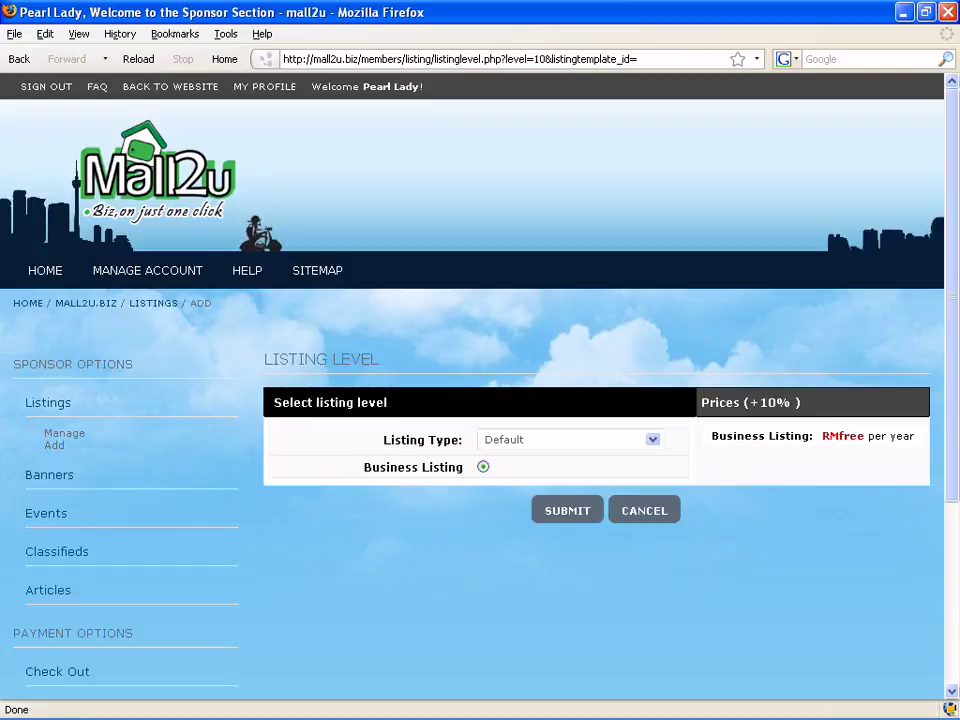
pyautogui.scroll(-1, 480, 400)
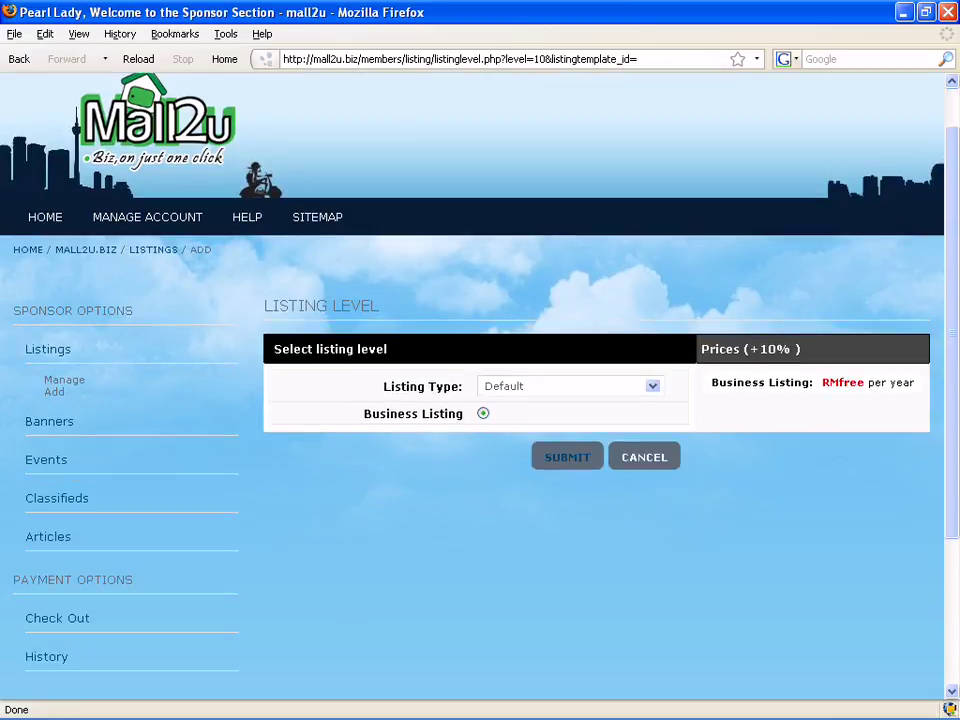
pyautogui.click(567, 457)
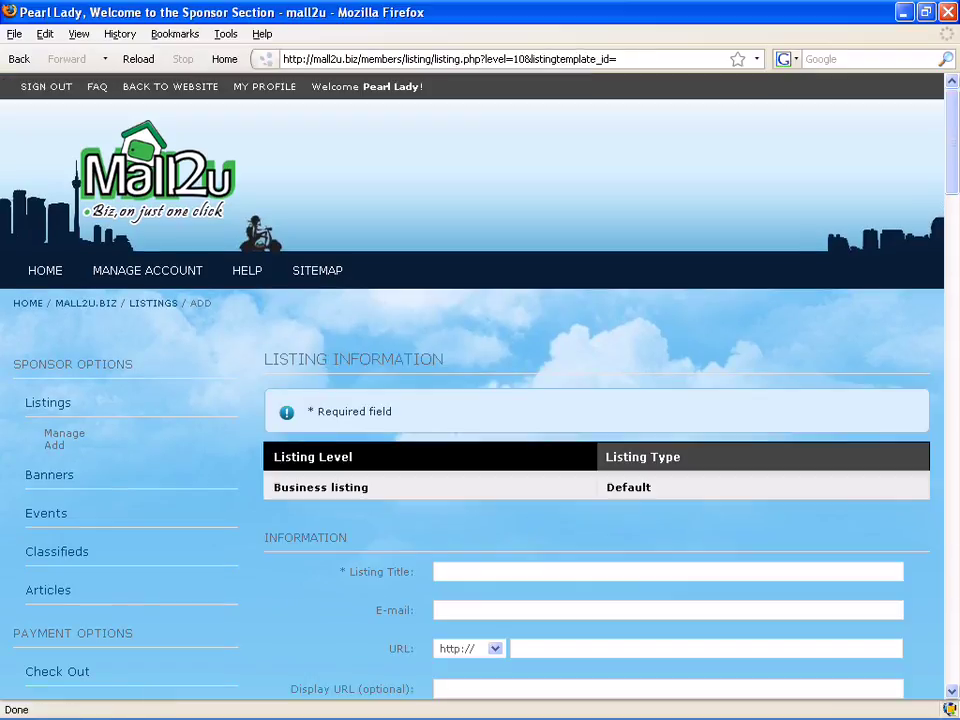
# Enter 'Pearl Lady' as the listing title.
pyautogui.scroll(-4, 480, 400)
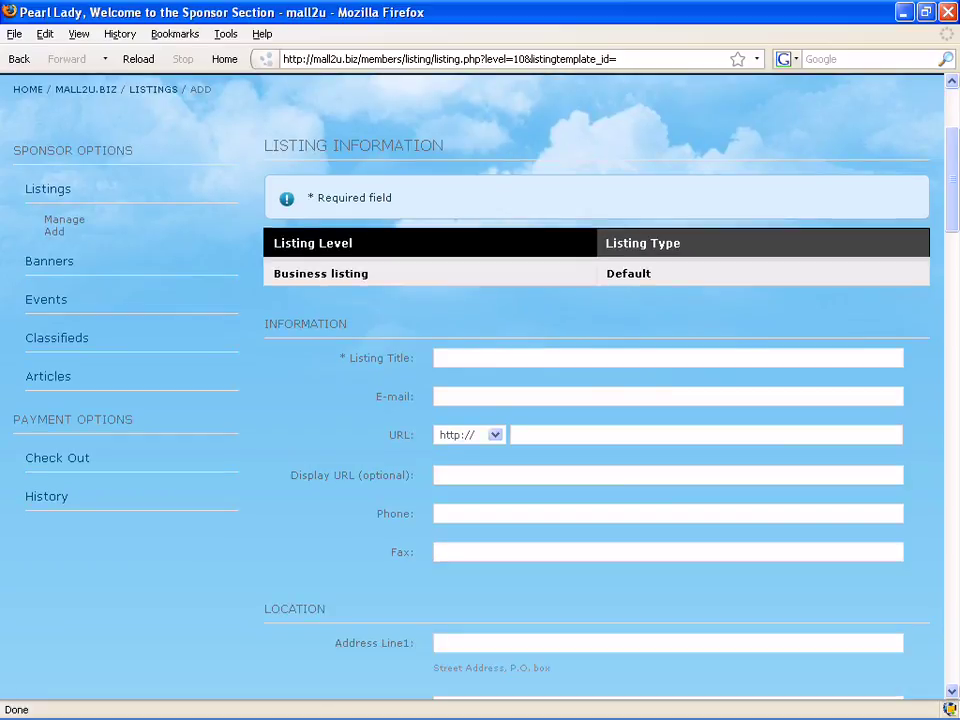
pyautogui.scroll(-1, 480, 400)
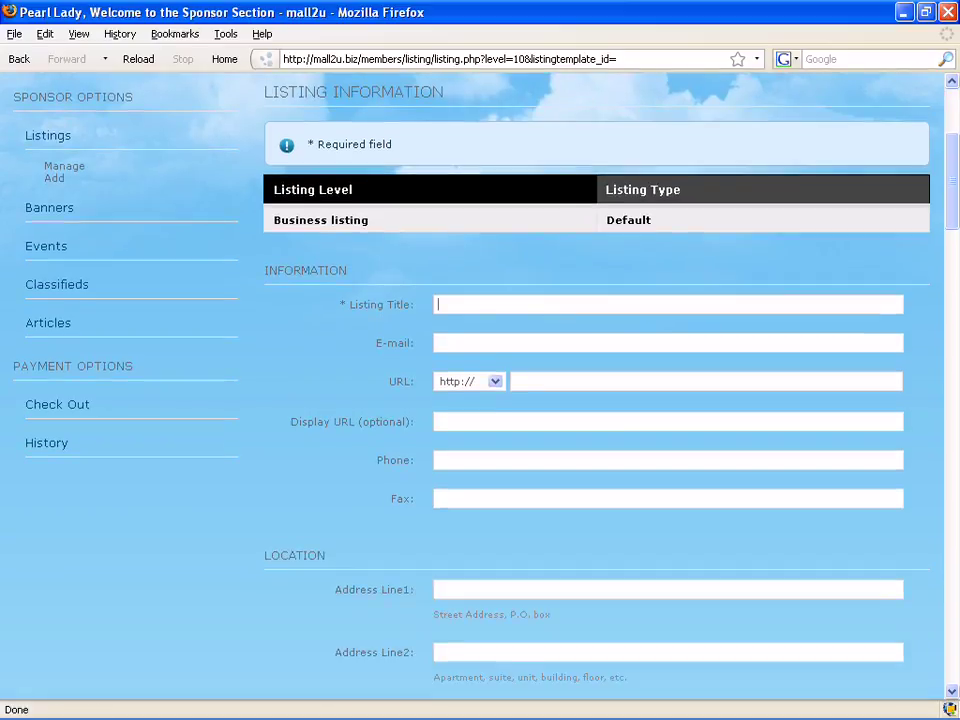
pyautogui.write('Pearl Lay')
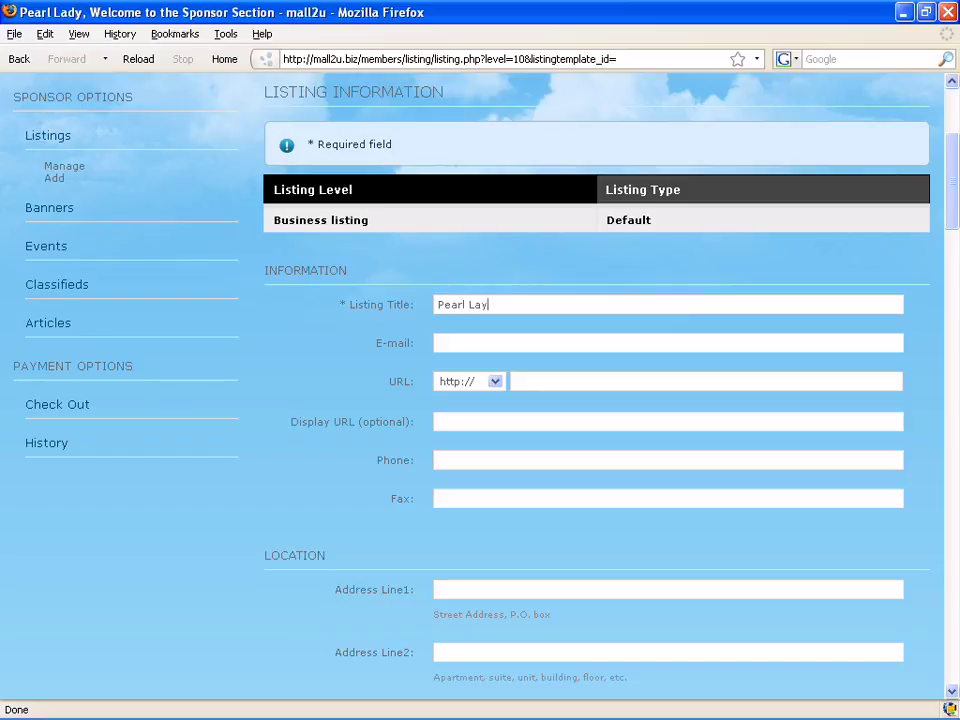
pyautogui.press('BackSpace')
pyautogui.write('dy')
# Fill the contact e-mail from the saved suggestion and type the business phone number.
pyautogui.press('Tab')
pyautogui.write('pe')
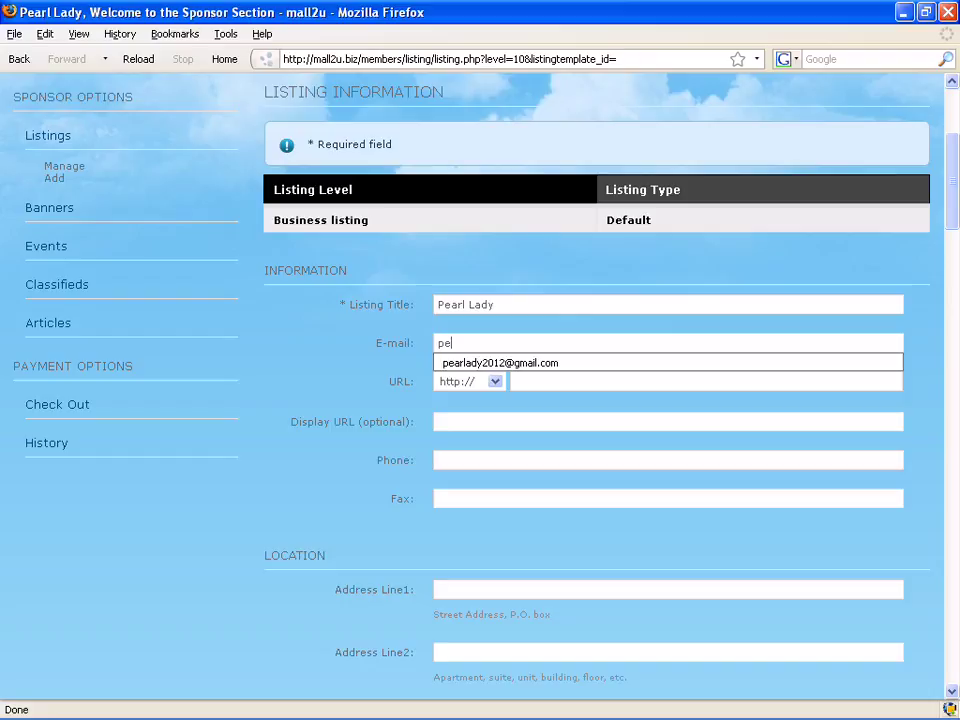
pyautogui.press('Down')
pyautogui.press('Return')
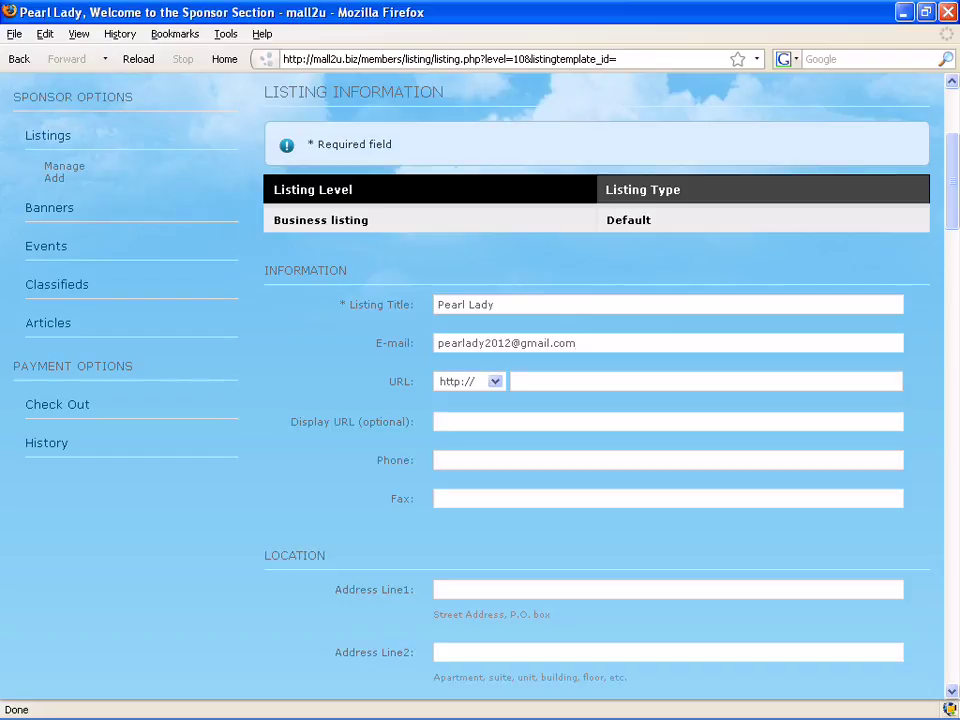
pyautogui.click(440, 460)
pyautogui.press('Down')
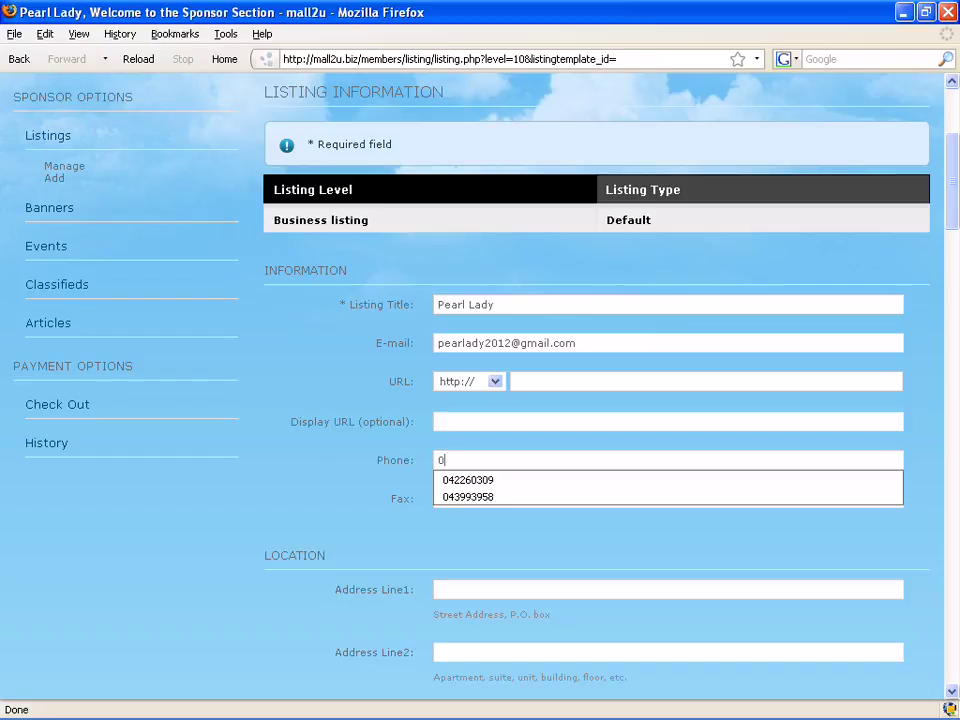
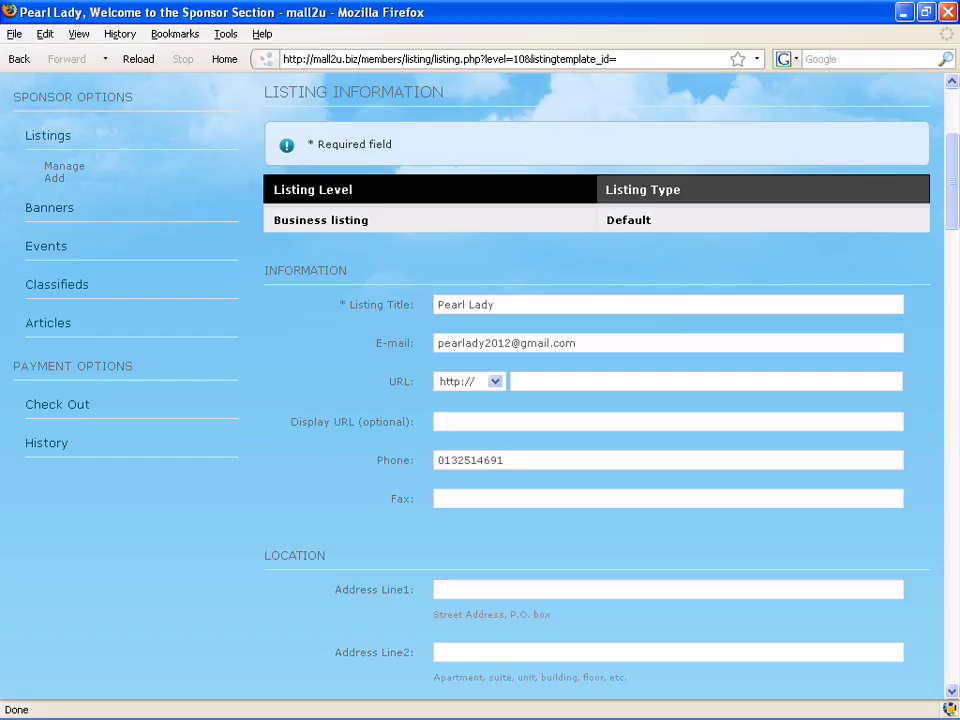
# Fill in both street address lines and the zipcode.
pyautogui.scroll(-5, 600, 400)
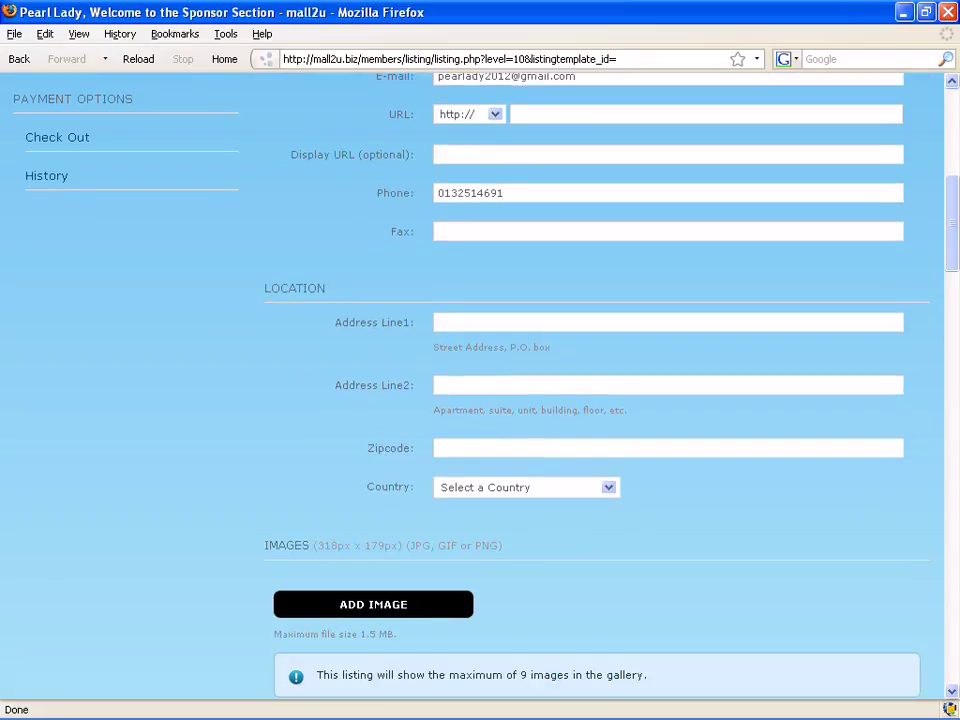
pyautogui.click(440, 322)
pyautogui.write('No 1')
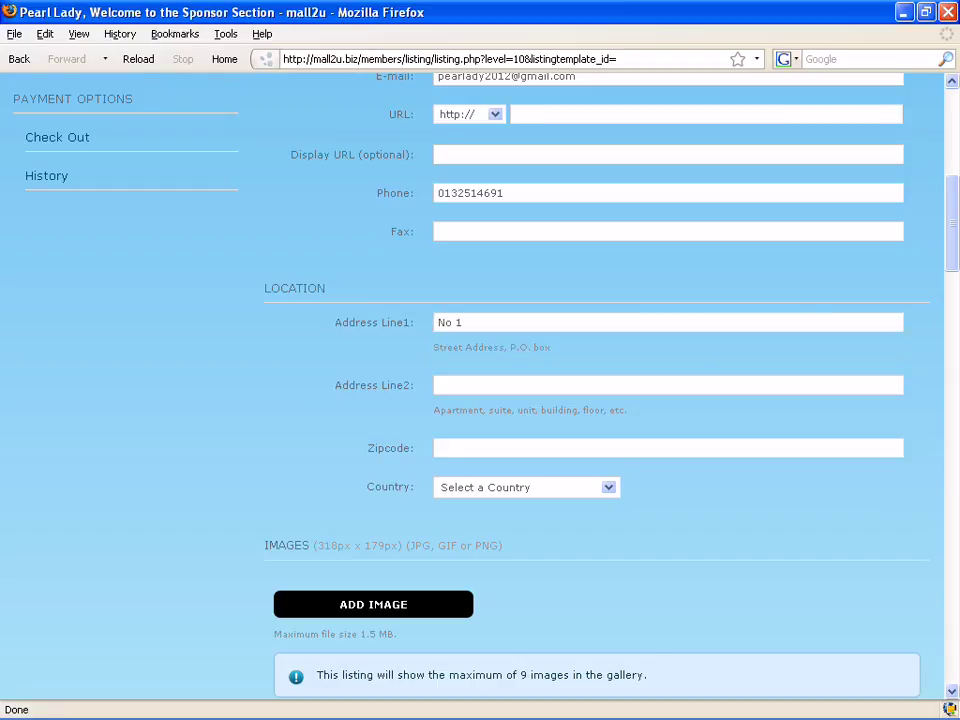
pyautogui.click(440, 385)
pyautogui.press('Down')
pyautogui.press('Down')
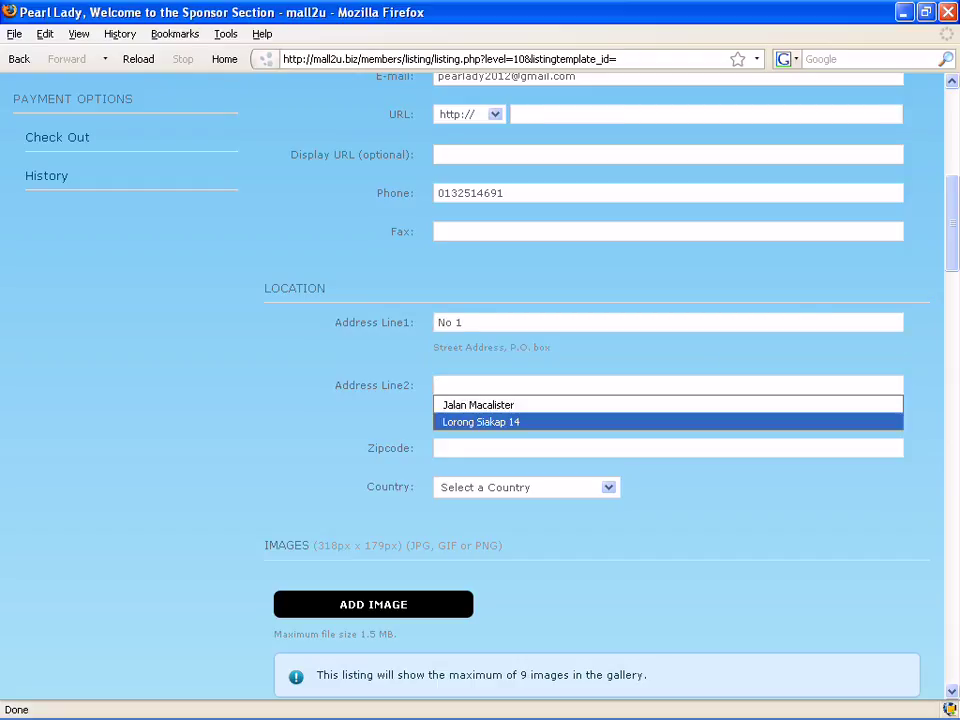
pyautogui.press('Return')
pyautogui.press('Tab')
pyautogui.write('13700')
# Set the country to Malaysia and the state to Penang.
pyautogui.press('Tab')
pyautogui.hotkey('alt', 'Down')
pyautogui.press('Down')
pyautogui.press('Return')
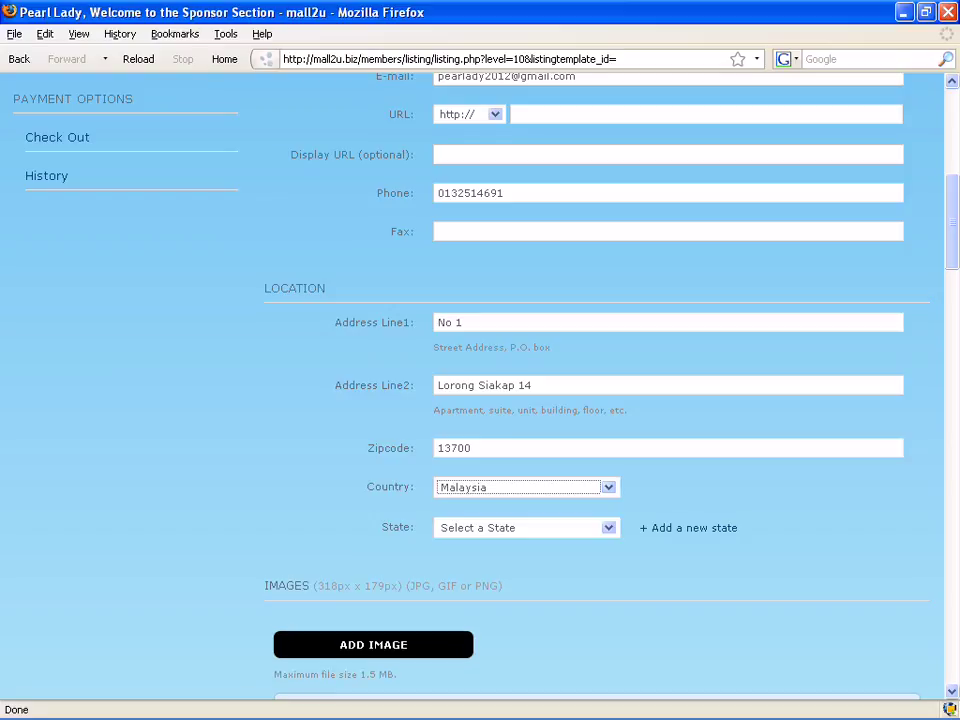
pyautogui.press('Tab')
pyautogui.hotkey('alt', 'Down')
pyautogui.press('p')
pyautogui.press('p')
pyautogui.press('Return')
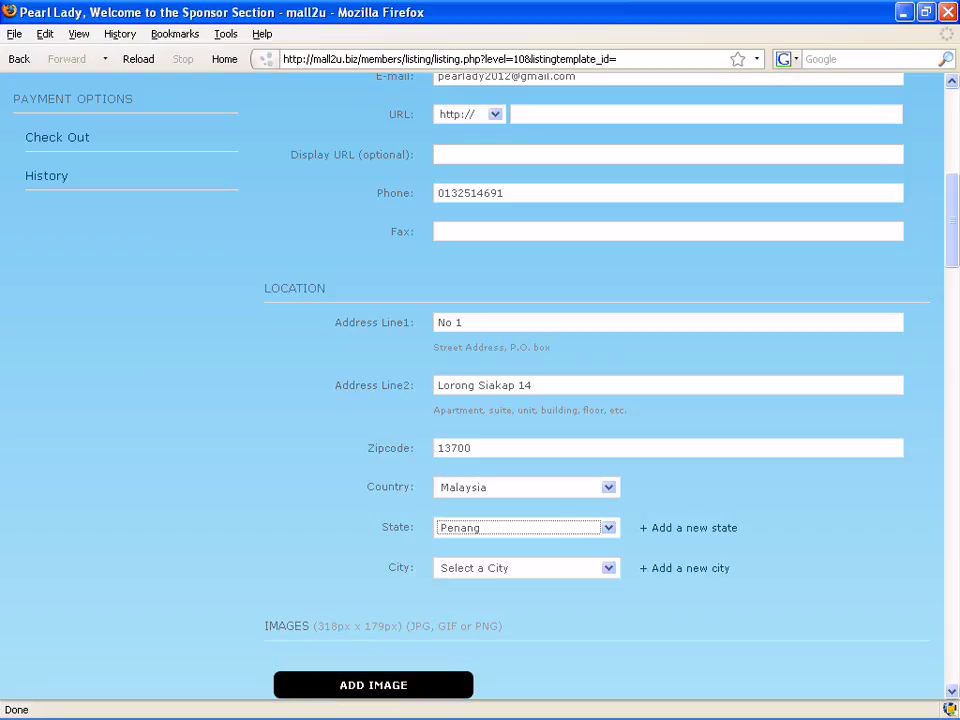
# Choose Seberang Jaya from the City list.
pyautogui.press('Tab')
pyautogui.hotkey('alt', 'Down')
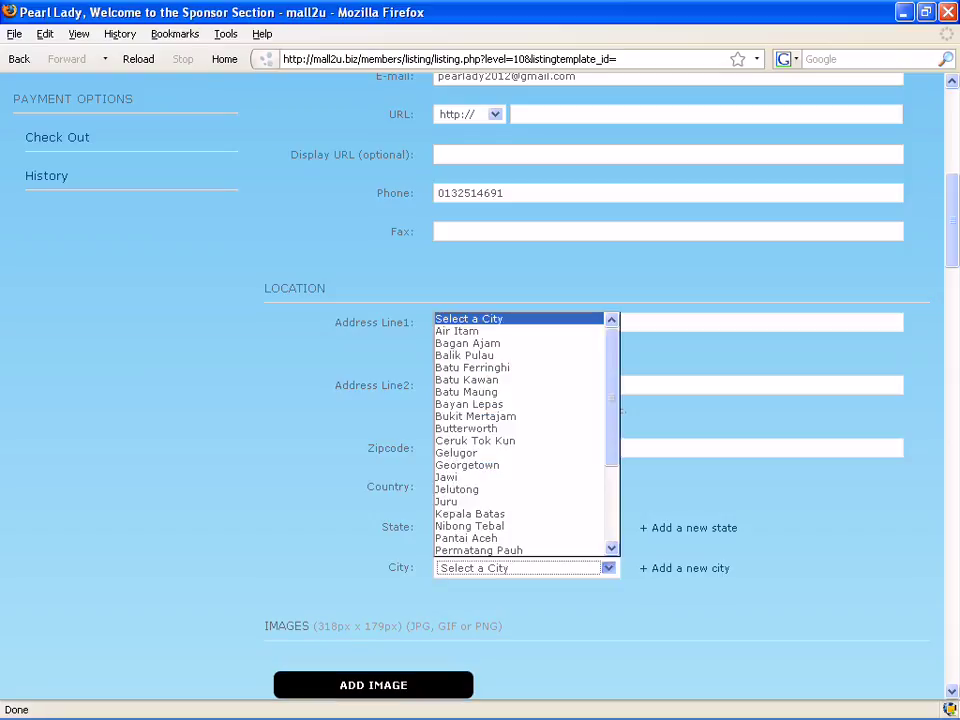
pyautogui.press('j')
pyautogui.press('u')
pyautogui.scroll(-3, 518, 435)
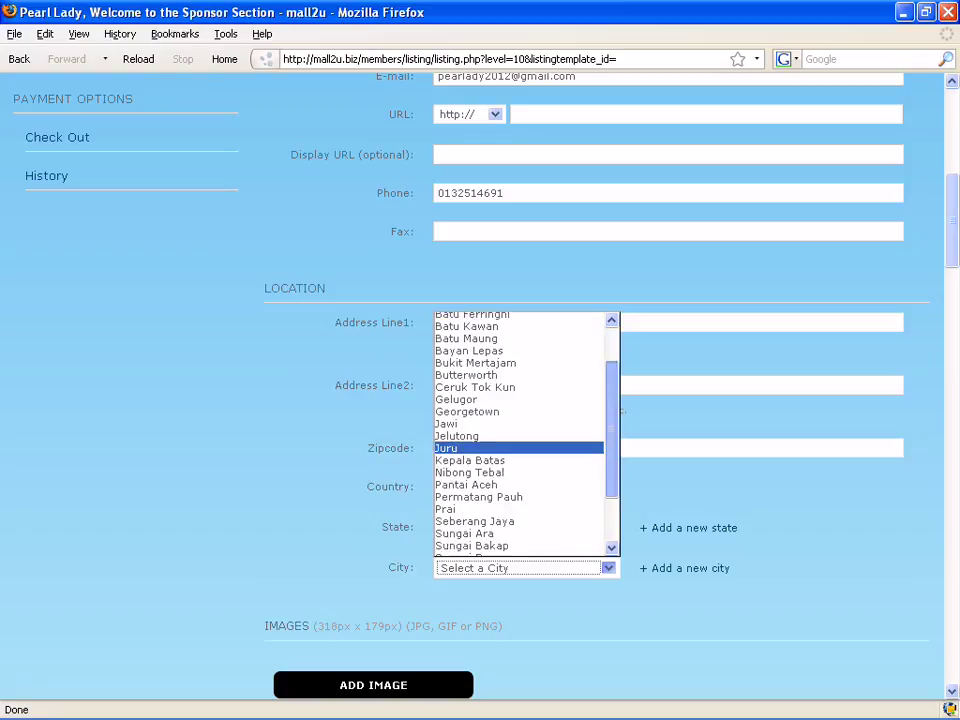
pyautogui.press('s')
pyautogui.press('Return')
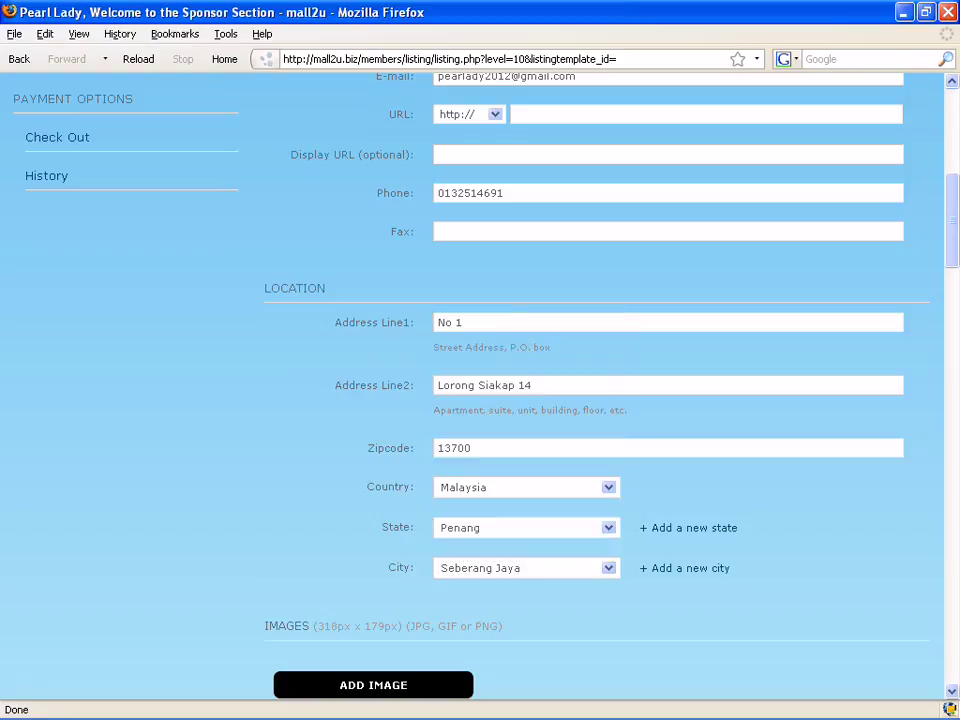
# Write the summary 'Perniagaan menjual pelbagai jenis barangan wanita seperti pakaian,tudung dan lain-lain'.
pyautogui.scroll(-5, 600, 400)
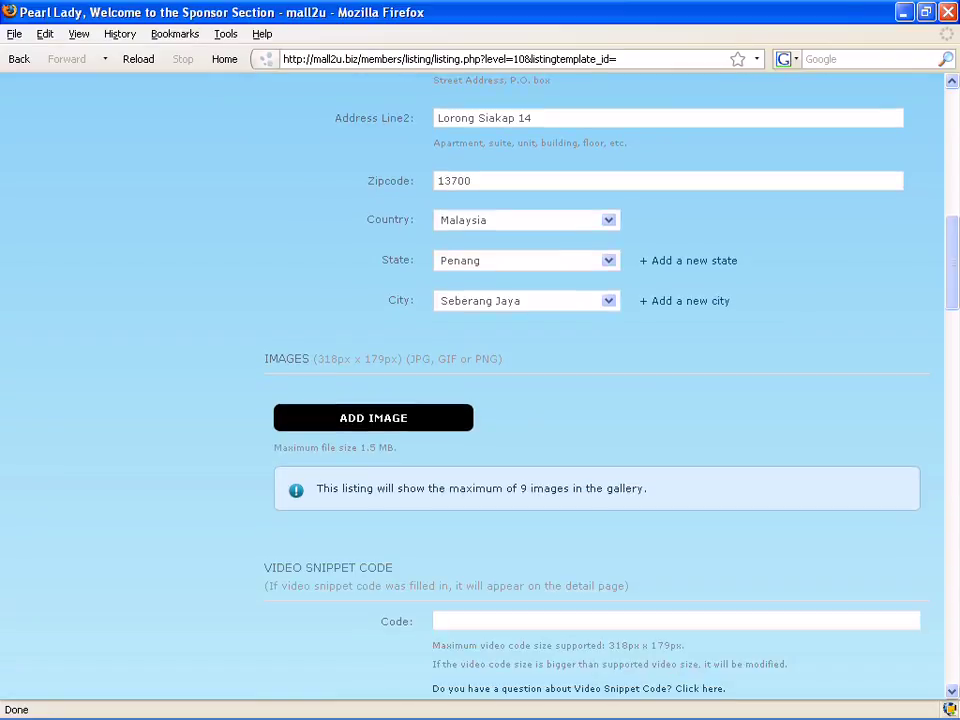
pyautogui.scroll(-3, 600, 400)
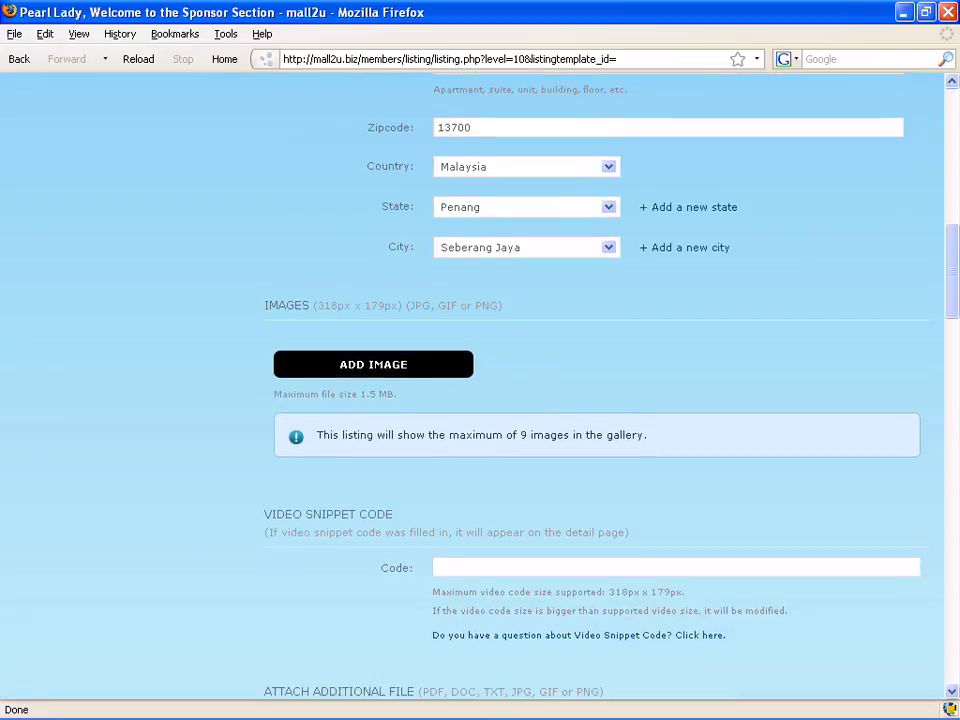
pyautogui.scroll(-4, 600, 400)
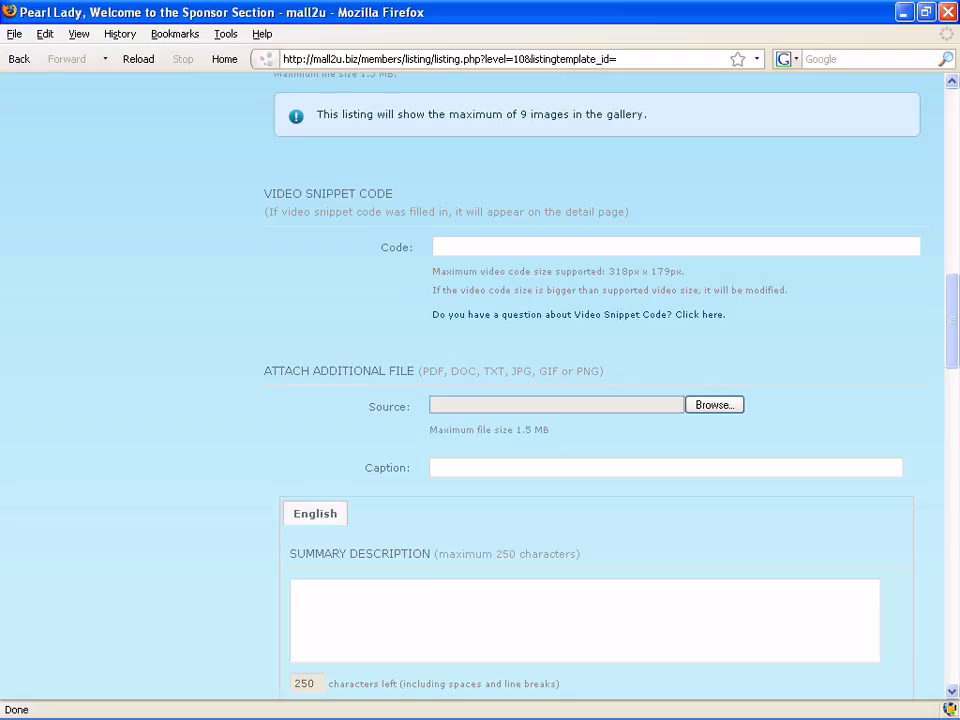
pyautogui.scroll(-3, 600, 400)
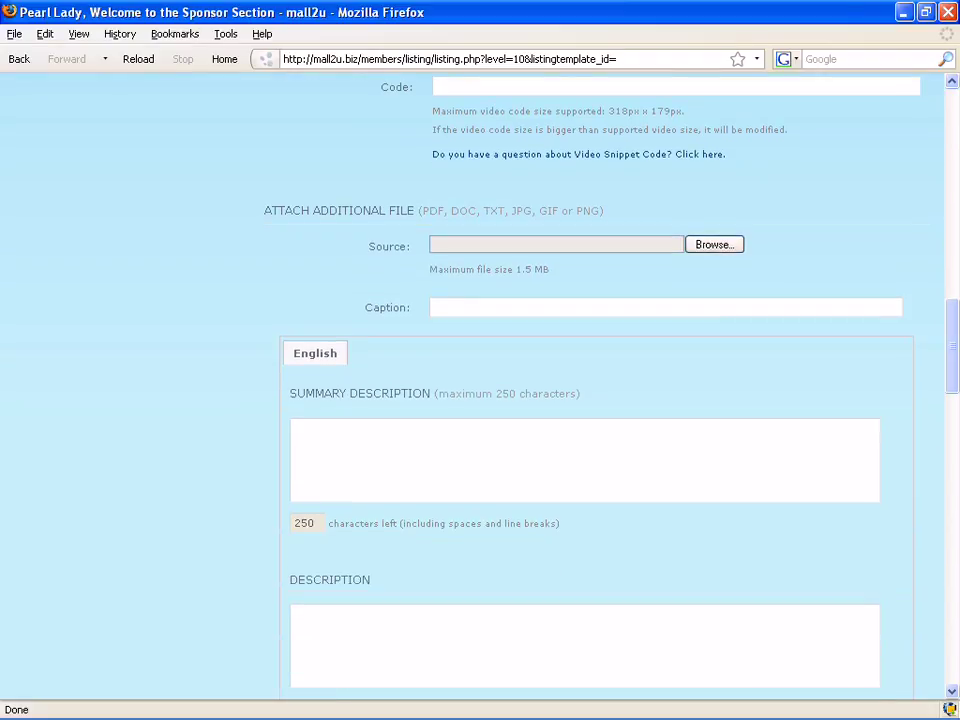
pyautogui.write('Perniagaan men')
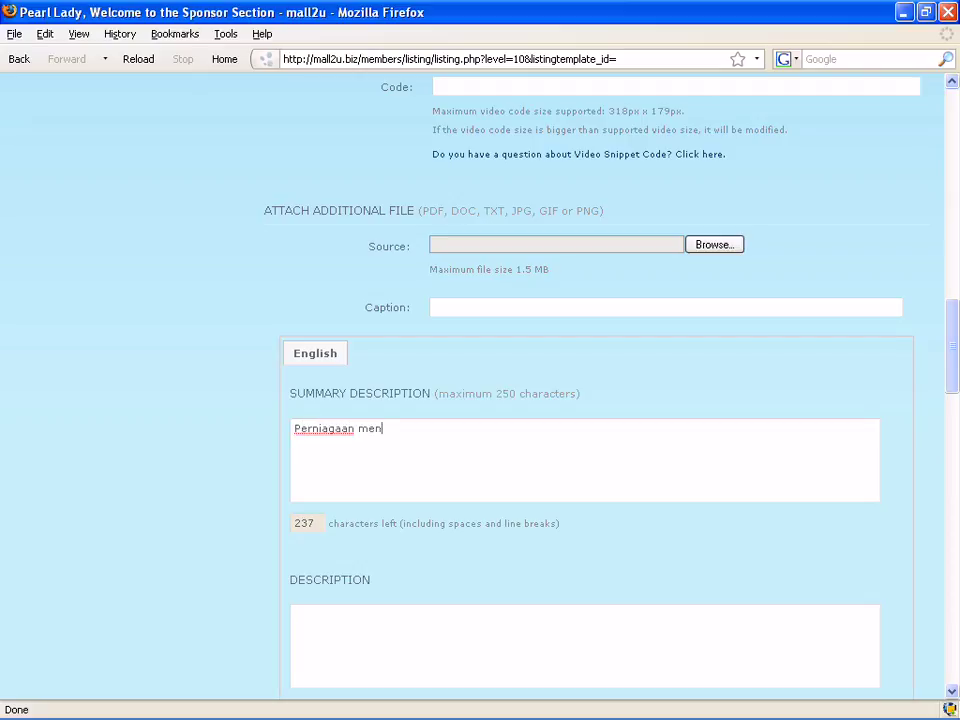
pyautogui.write('jual pelbagai ')
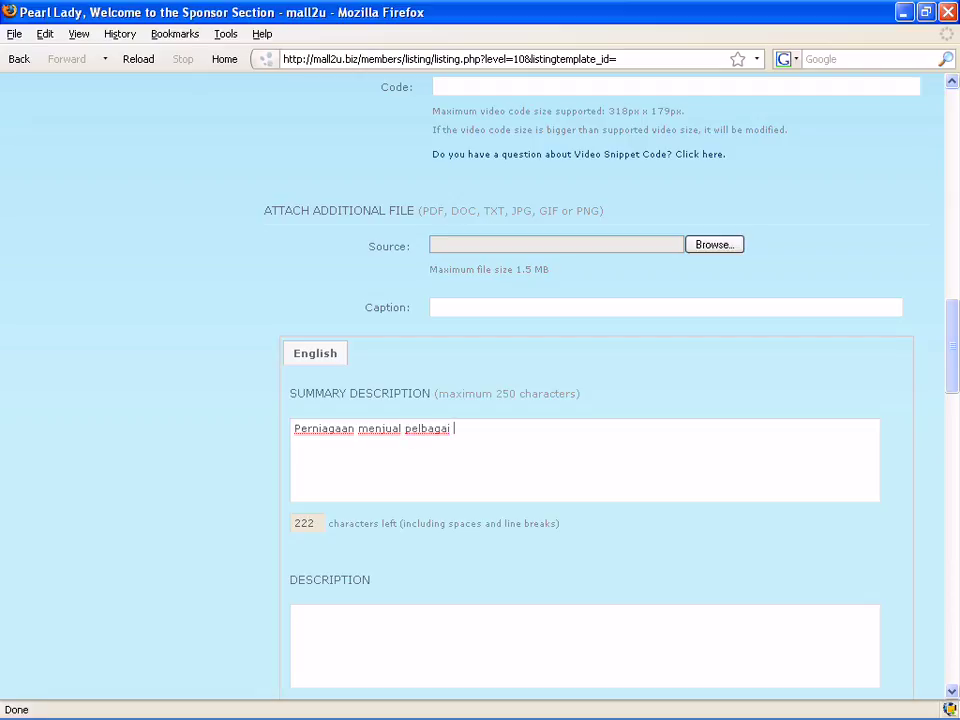
pyautogui.write('jenis pakai')
pyautogui.press('BackSpace')
pyautogui.press('BackSpace')
pyautogui.press('BackSpace')
pyautogui.press('BackSpace')
pyautogui.press('BackSpace')
pyautogui.write('barana')
pyautogui.press('BackSpace')
pyautogui.write('gan ')
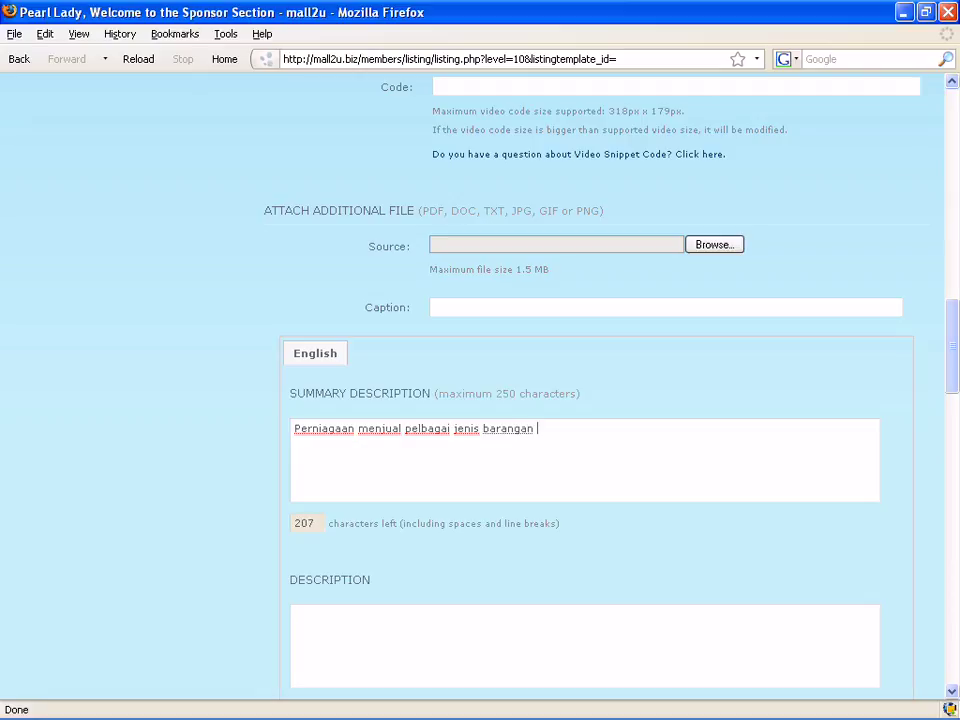
pyautogui.write('wanita seperti pakai')
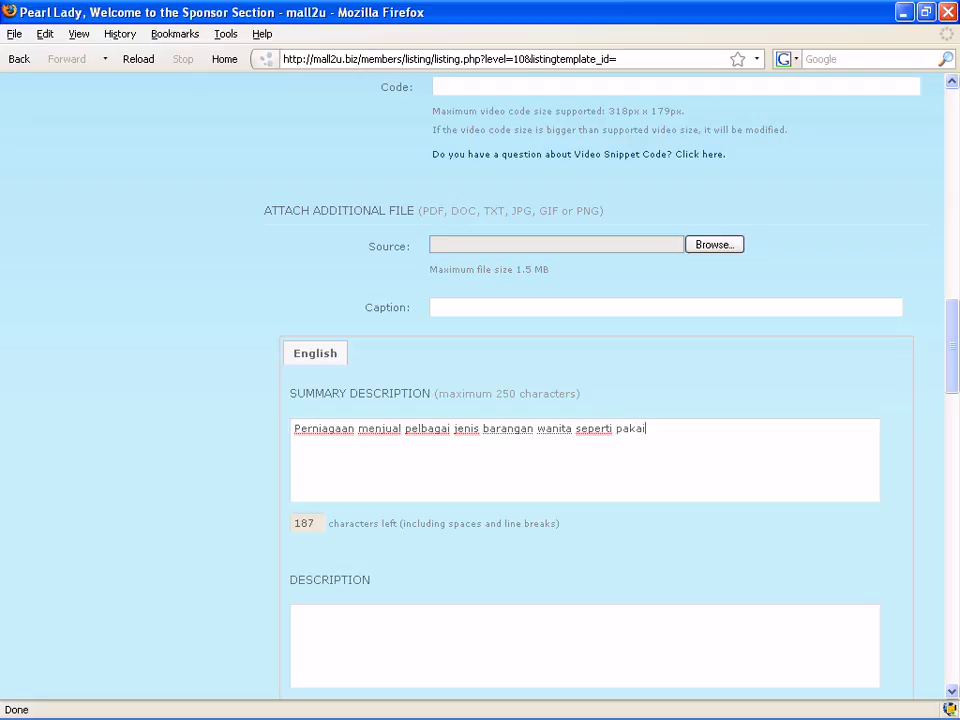
pyautogui.write('an')
pyautogui.write(',tudung dan lain-lain')
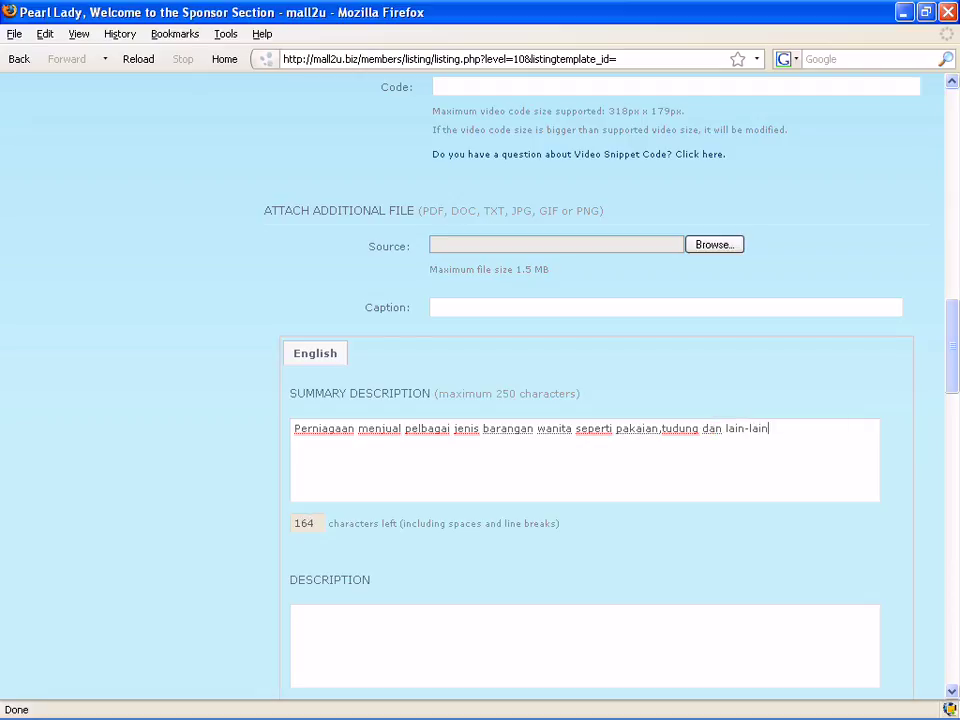
# Enter Pearl Lady, Pakaian and Tudung on separate lines in Keywords for the Search.
pyautogui.scroll(-5, 585, 400)
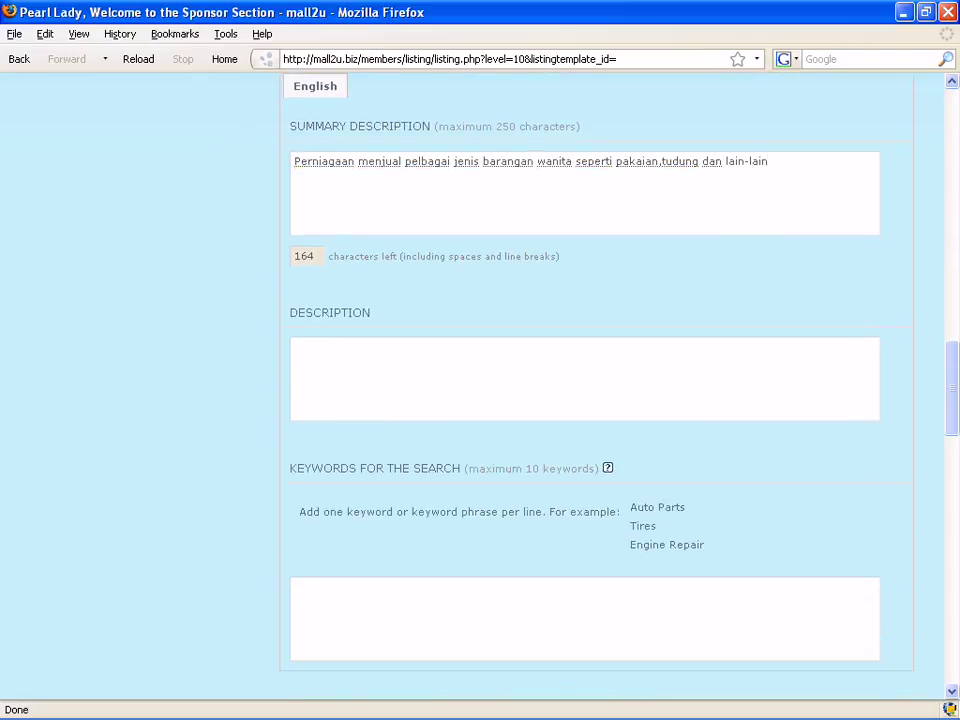
pyautogui.scroll(-2, 585, 400)
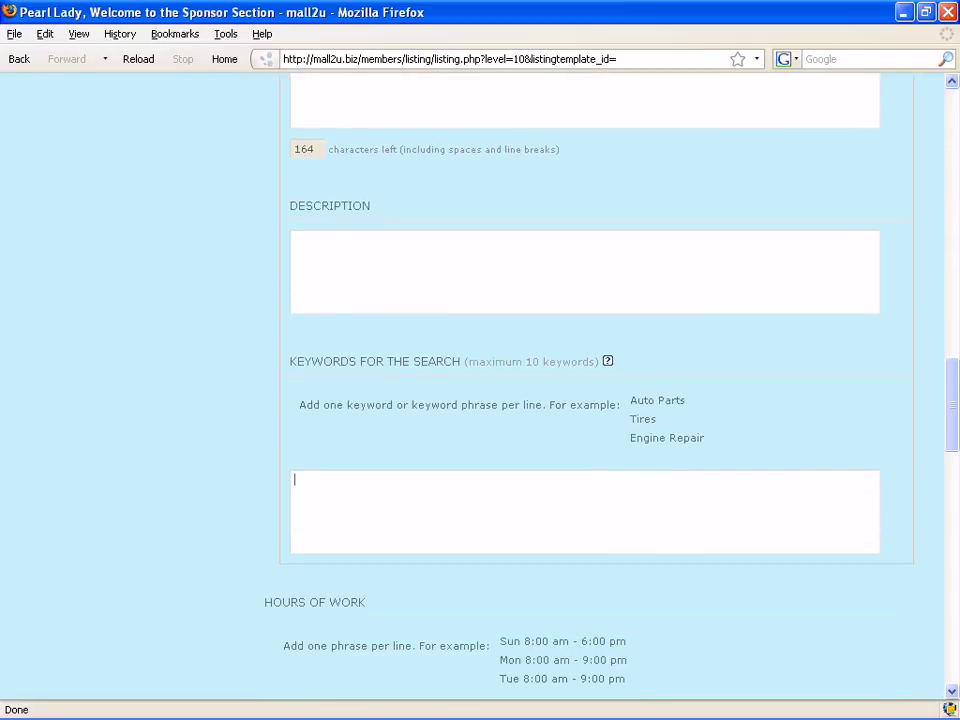
pyautogui.write('Pearl Lady')
pyautogui.press('Return')
pyautogui.write('Pakaian')
pyautogui.press('Return')
pyautogui.write('Tudung')
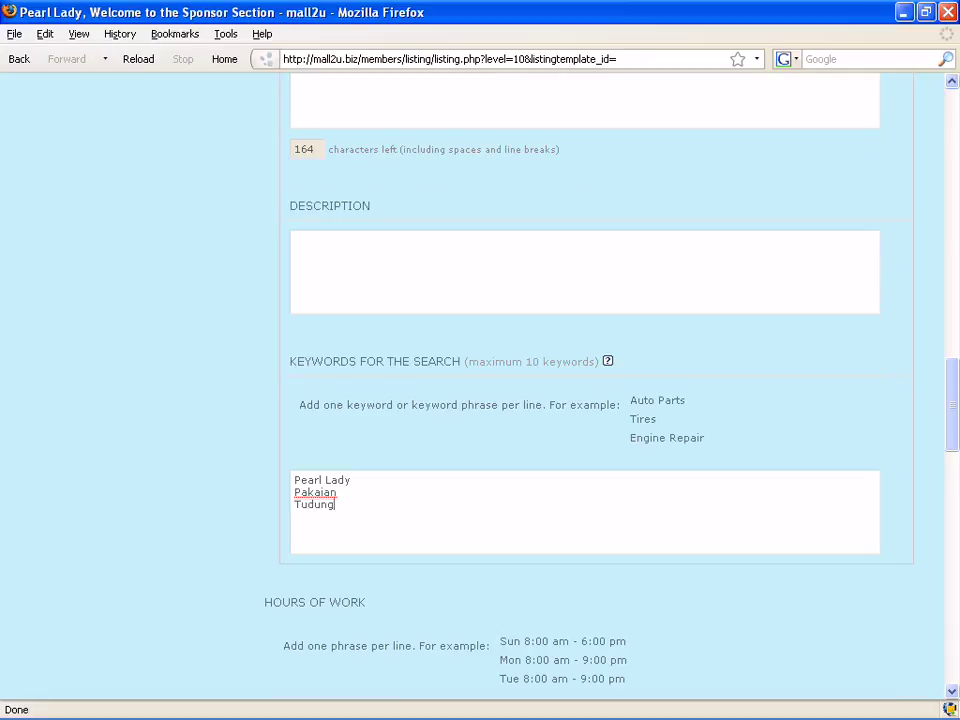
pyautogui.scroll(-4, 585, 400)
pyautogui.scroll(-4, 585, 400)
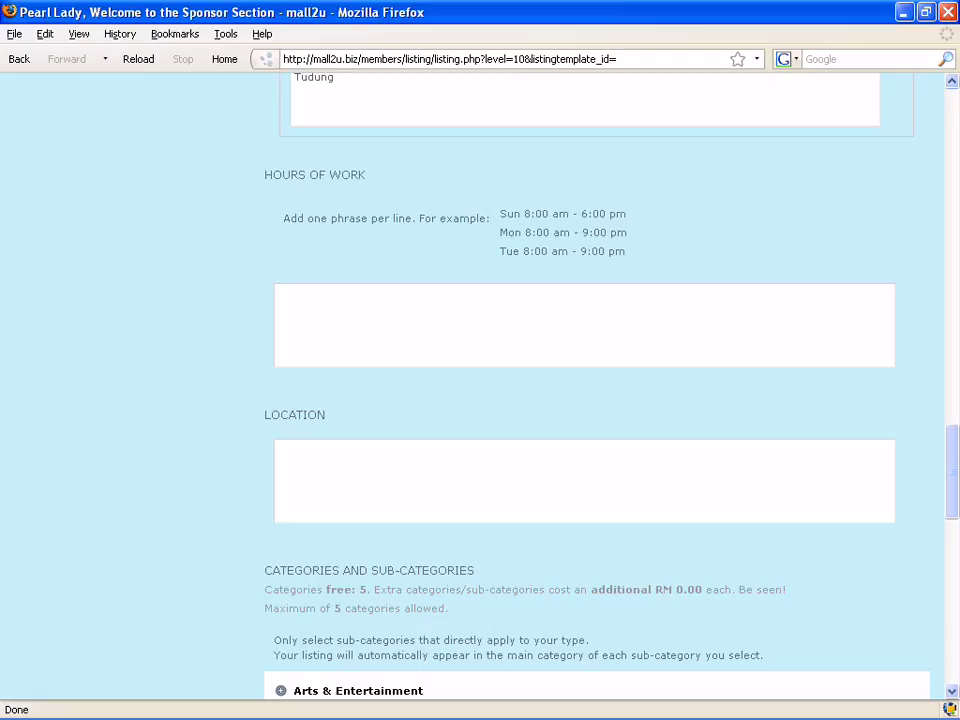
# Open a new tab, load google.com and go to Google Maps.
pyautogui.press('alt')
pyautogui.press('f')
pyautogui.press('Down')
pyautogui.press('Return')
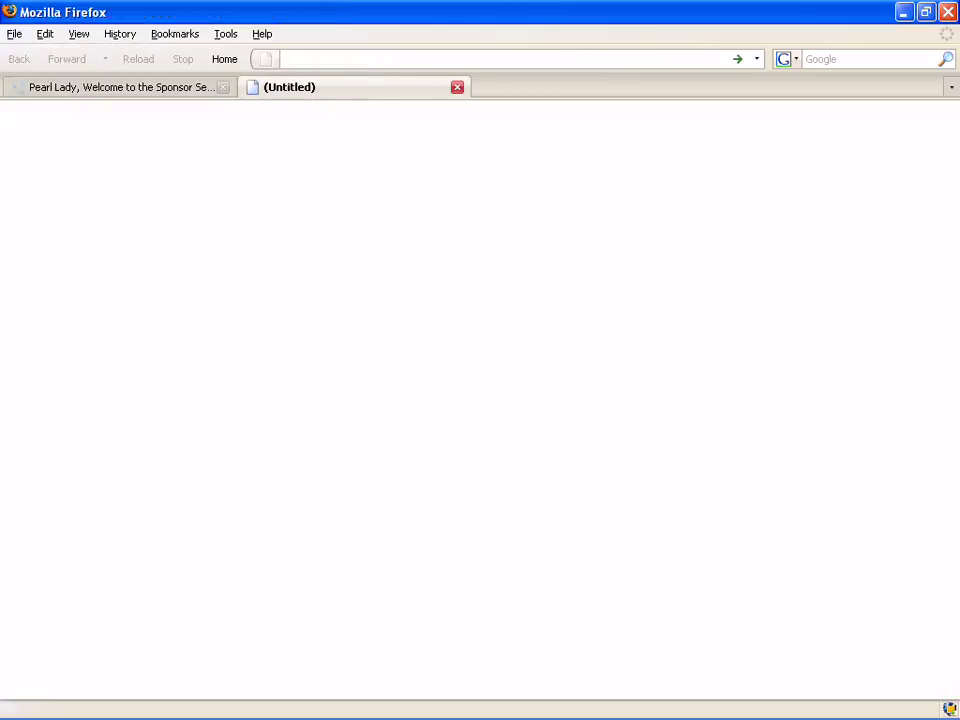
pyautogui.write('goo')
pyautogui.press('Down')
pyautogui.press('Return')
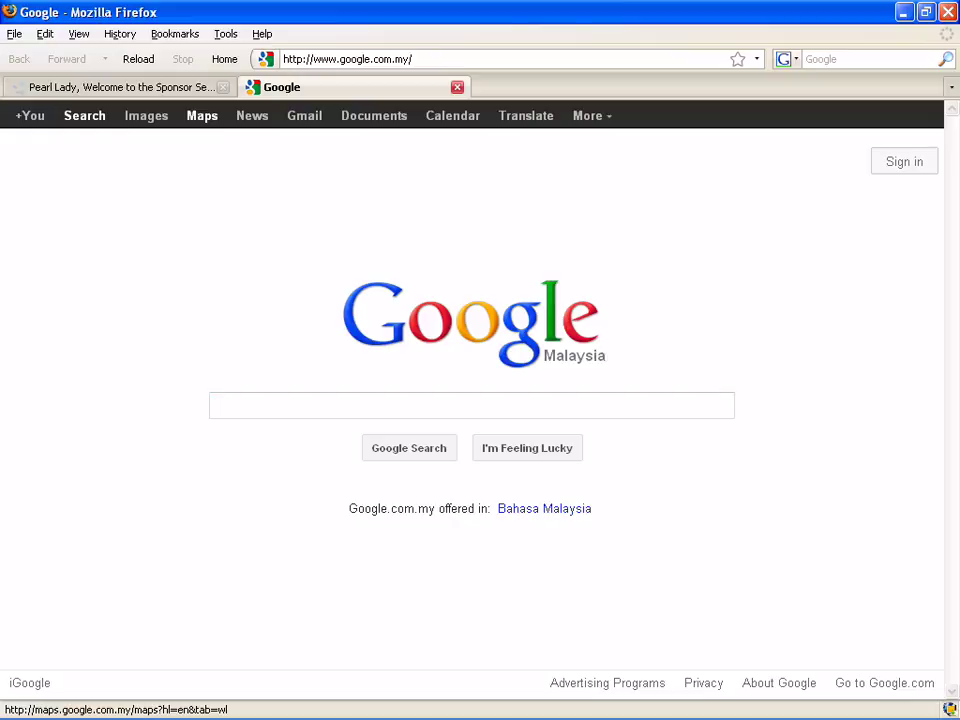
pyautogui.click(202, 115)
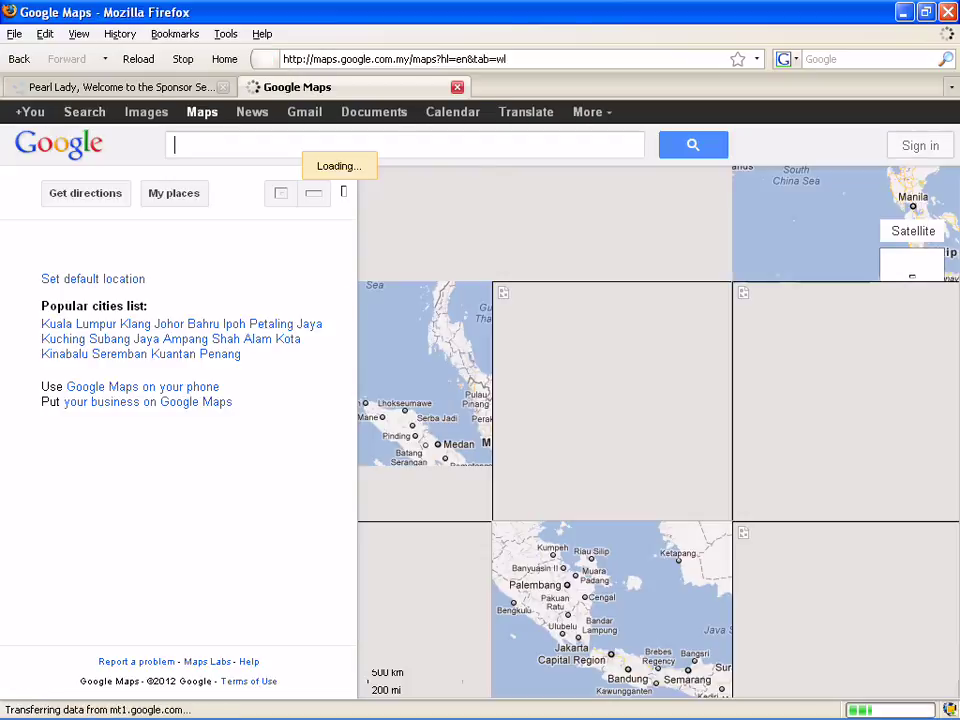
# Search Maps for 'seberang jaya' and zoom in on the Lorong Siakap streets.
pyautogui.write('sebera')
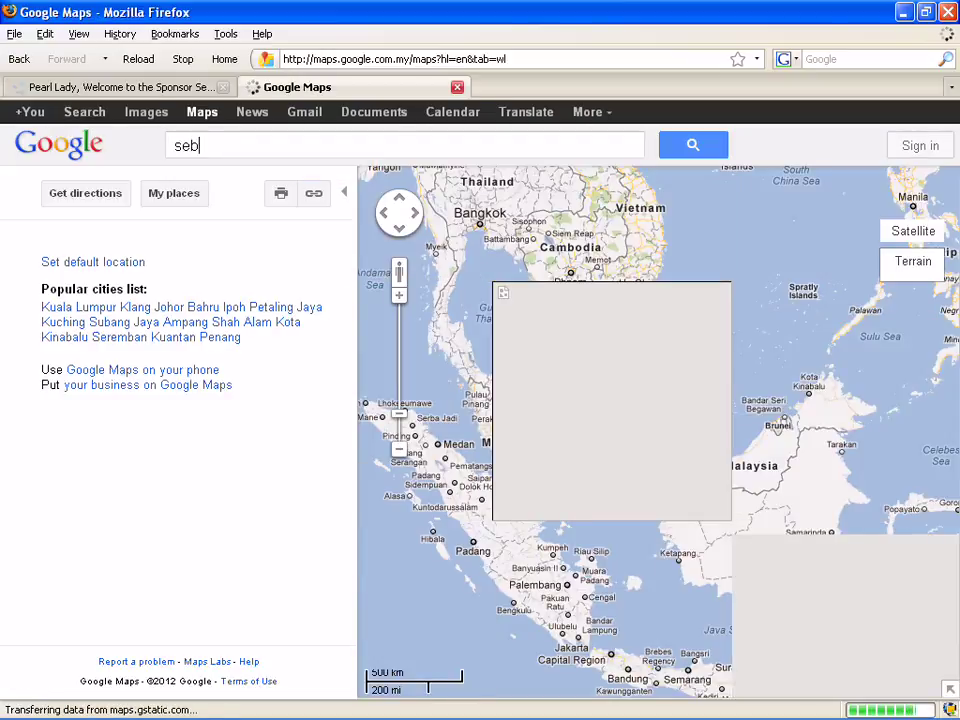
pyautogui.write('ng jaya')
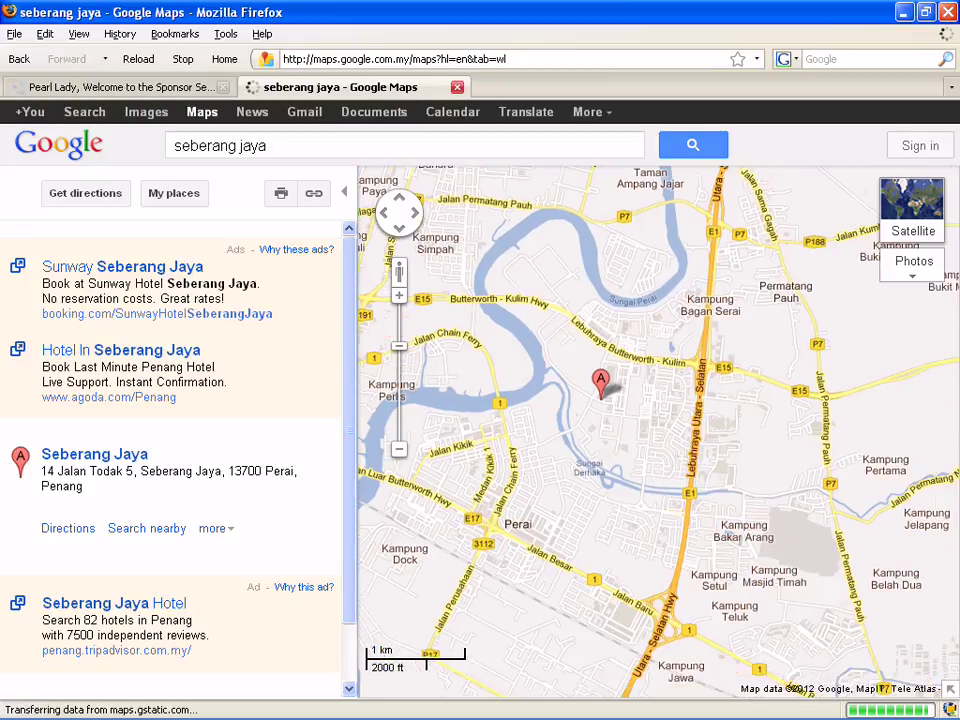
pyautogui.press('+')
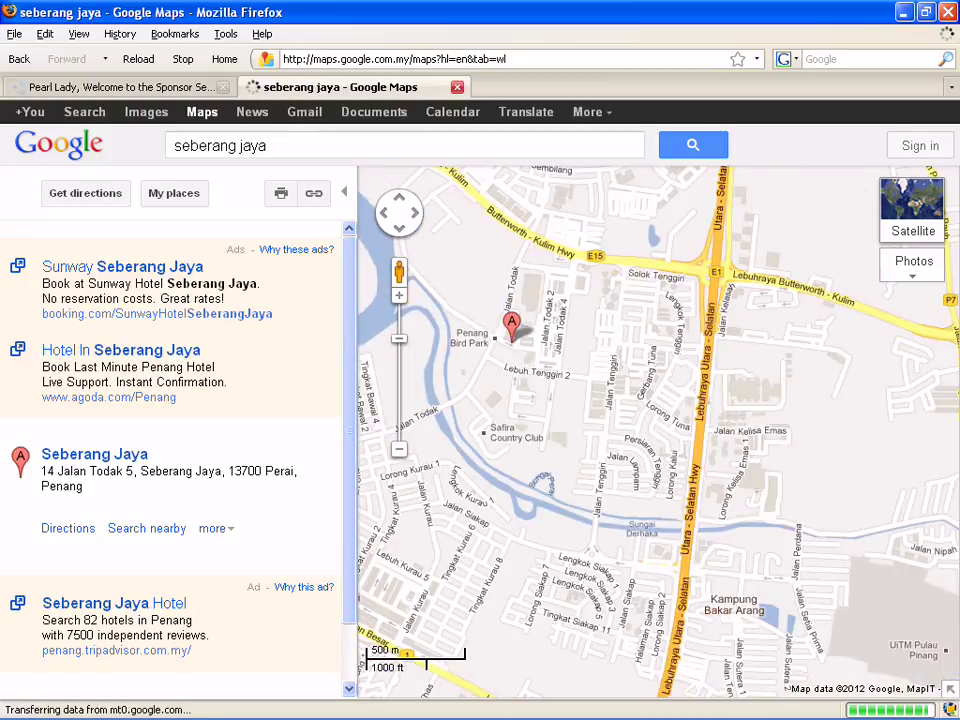
pyautogui.press('+')
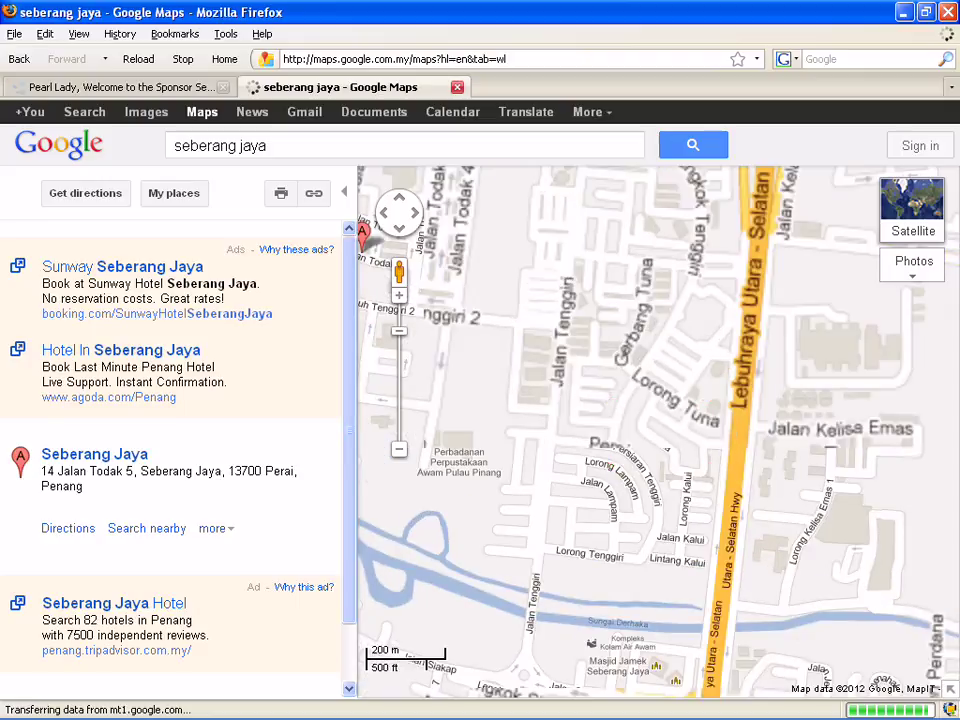
pyautogui.press('Left')
pyautogui.press('Down')
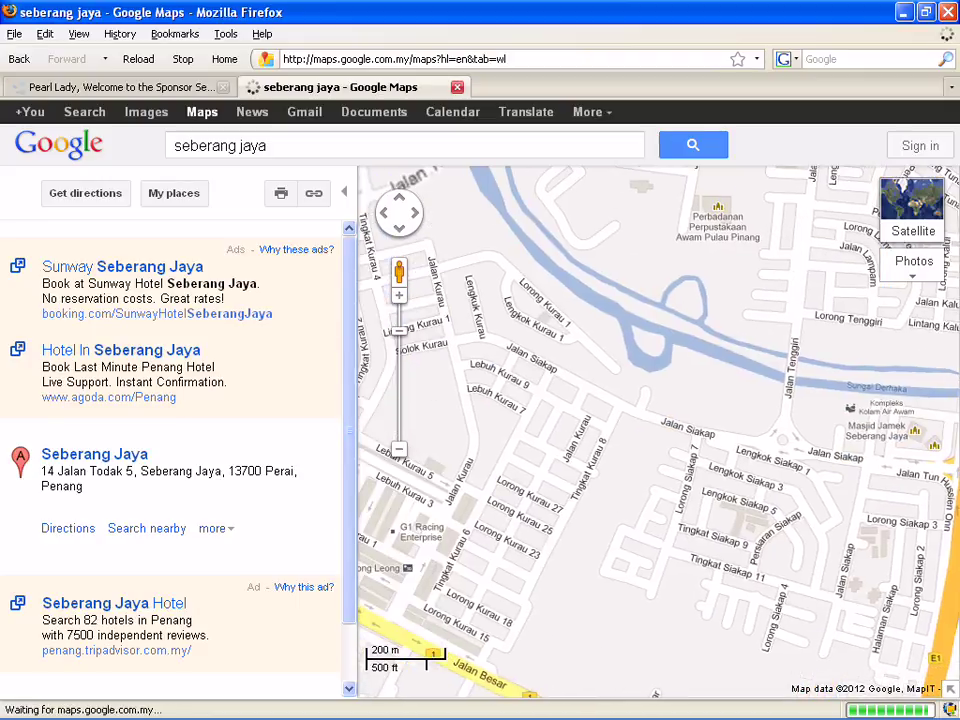
pyautogui.press('Right')
pyautogui.press('Down')
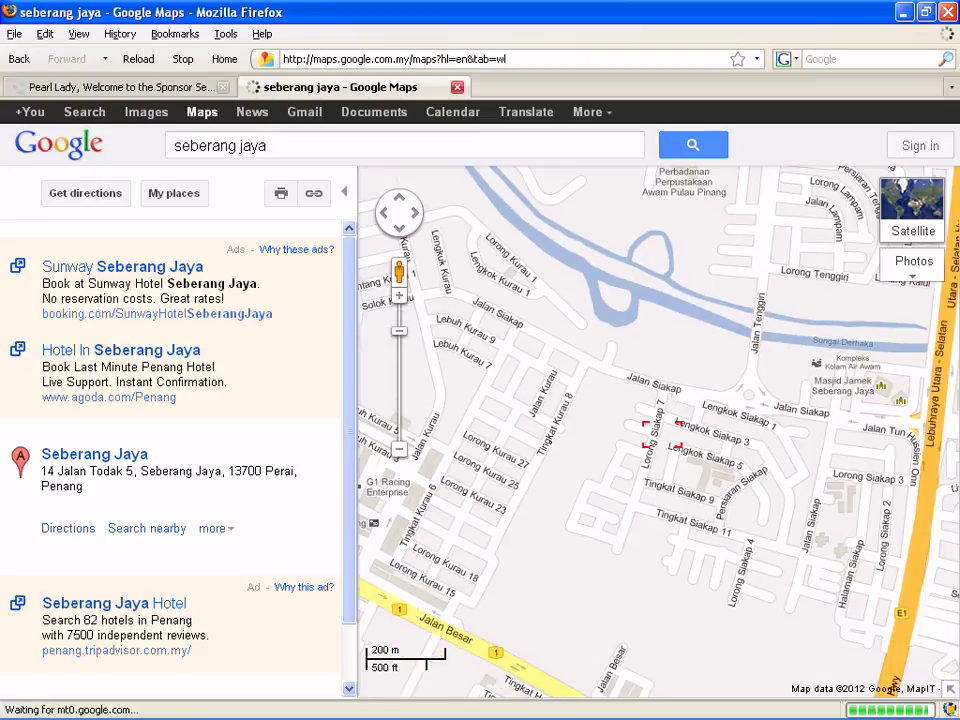
pyautogui.press('+')
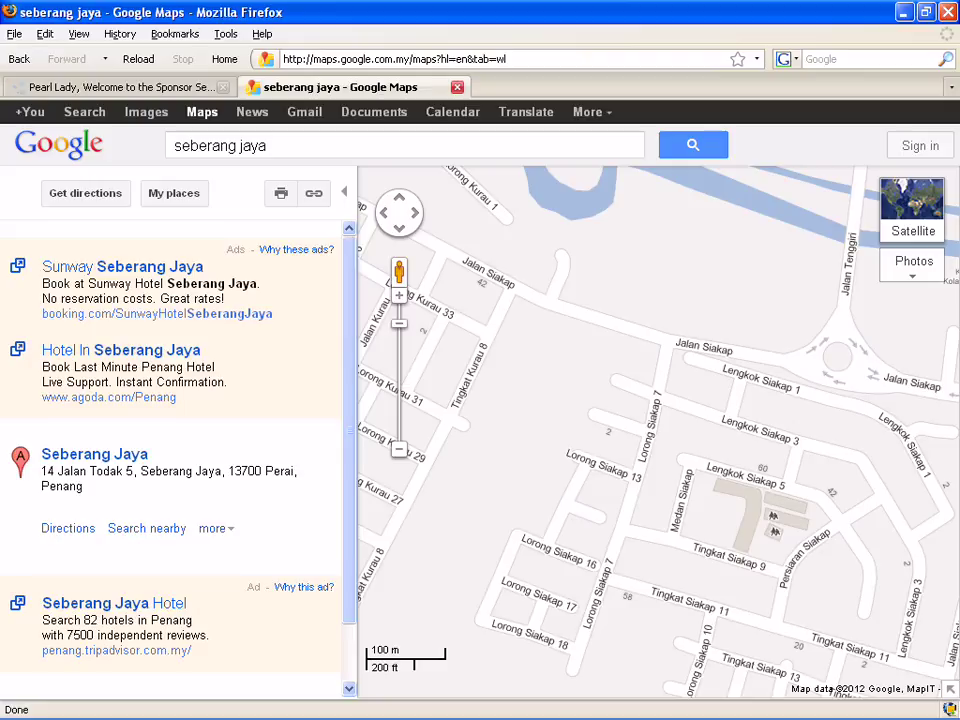
pyautogui.press('Down')
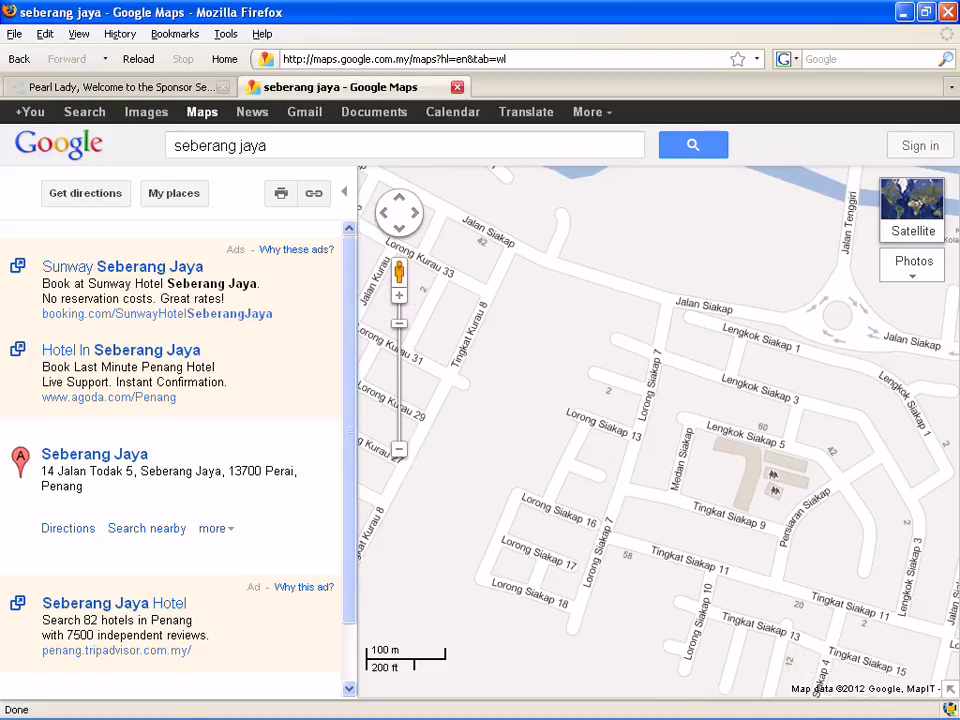
pyautogui.rightClick(540, 481)
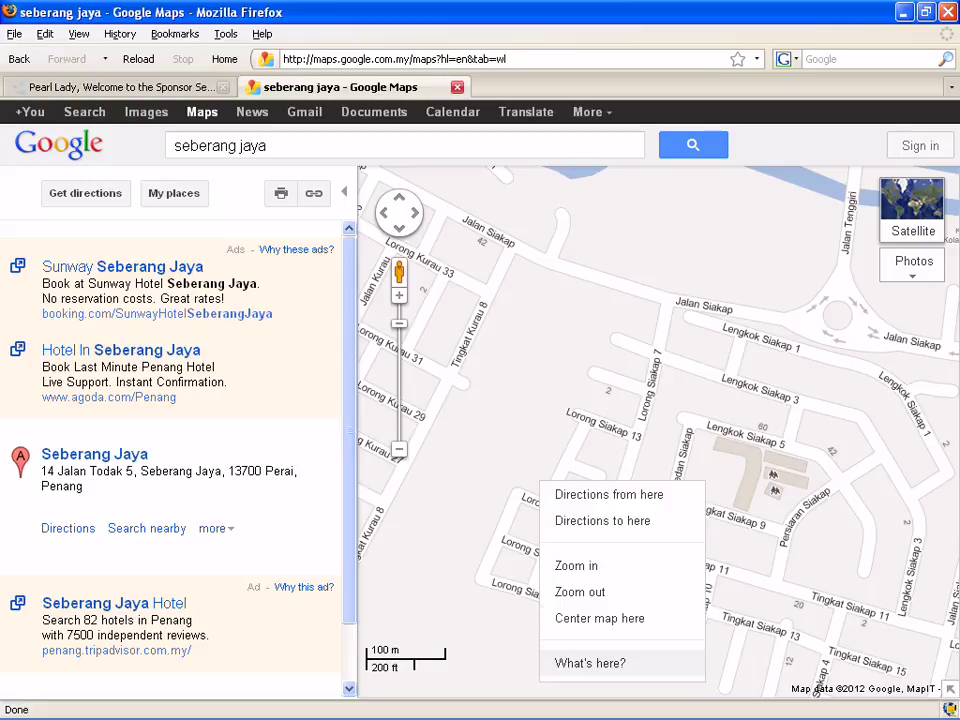
pyautogui.click(590, 663)
pyautogui.moveTo(322, 145); pyautogui.dragTo(170, 145)
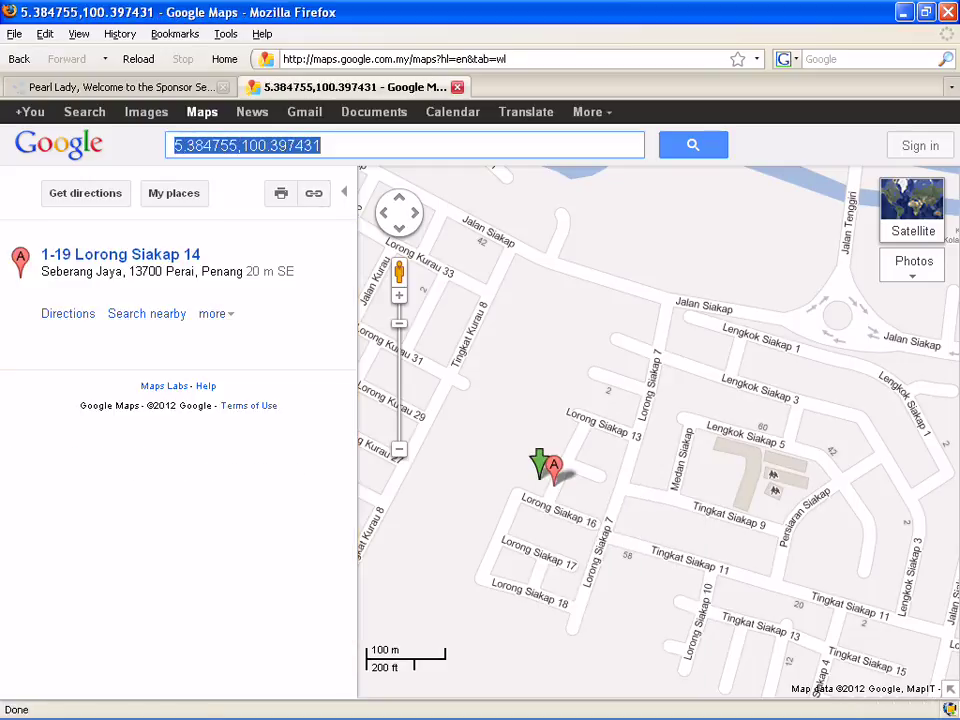
pyautogui.hotkey('ctrl', 'Tab')
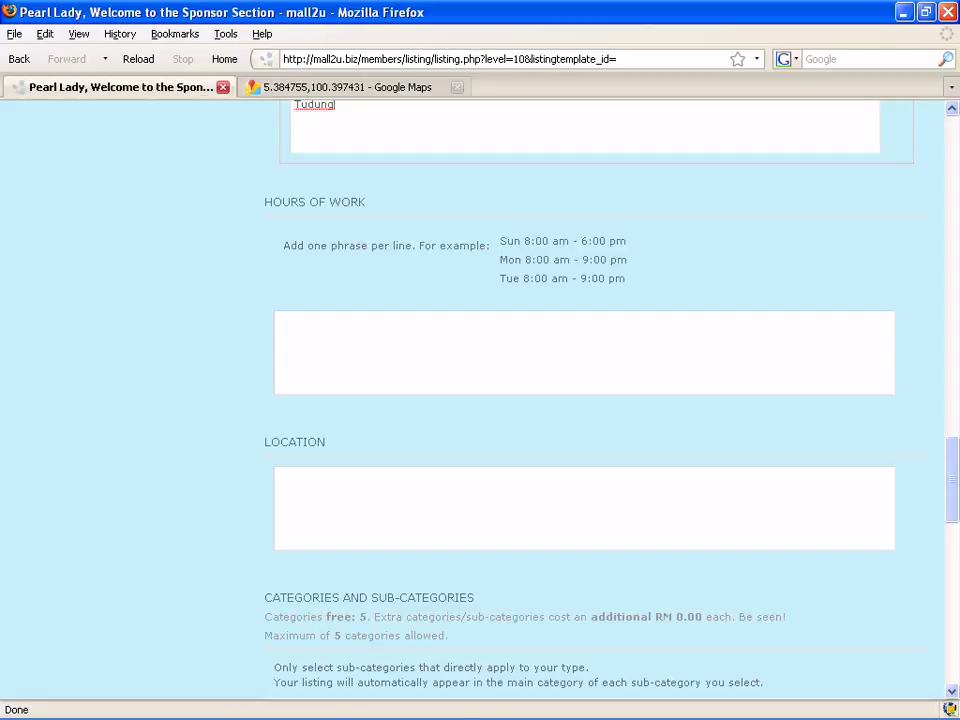